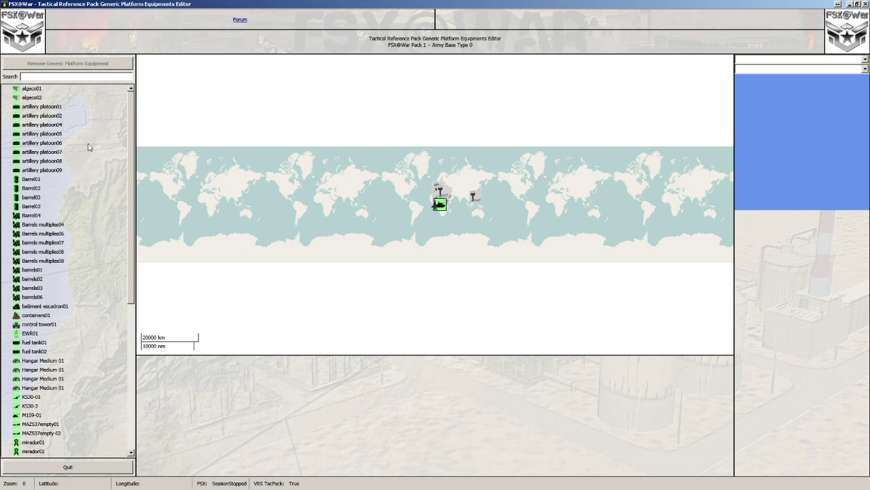
Step: Compare the Occurrence settings of artillery platoon01 and artillery platoon05 in Army Base Type 0
{"action": "left_click", "coordinate": [52, 108]}
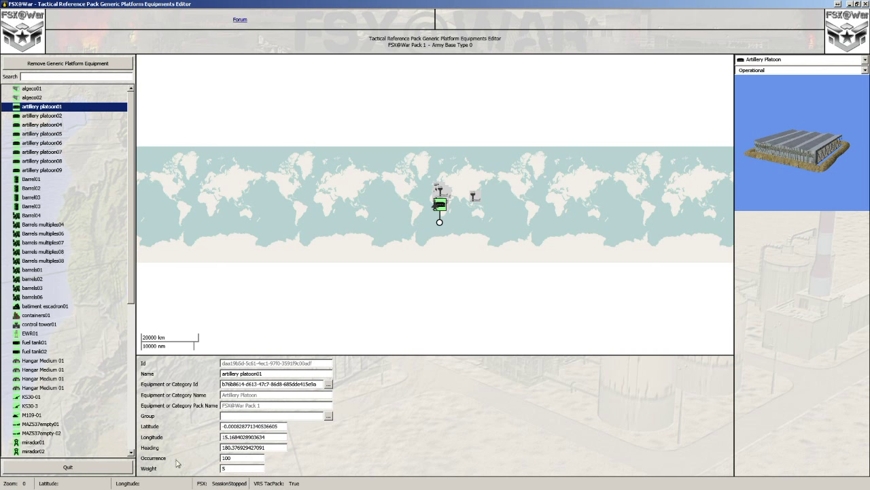
{"action": "left_click", "coordinate": [242, 459]}
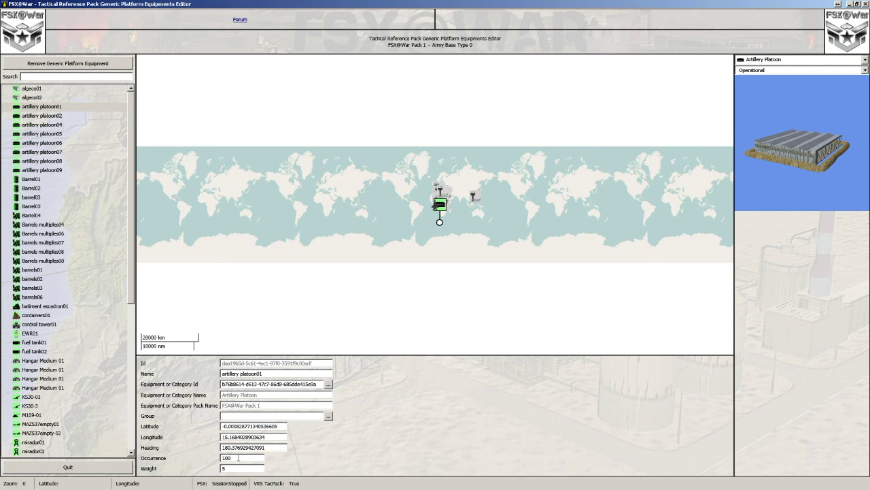
{"action": "left_click", "coordinate": [51, 134]}
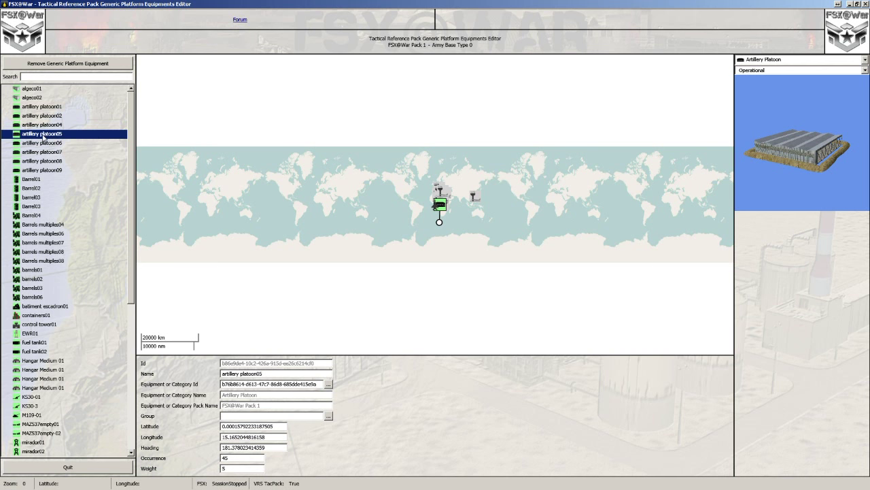
{"action": "double_click", "coordinate": [223, 458]}
{"action": "left_click", "coordinate": [223, 459]}
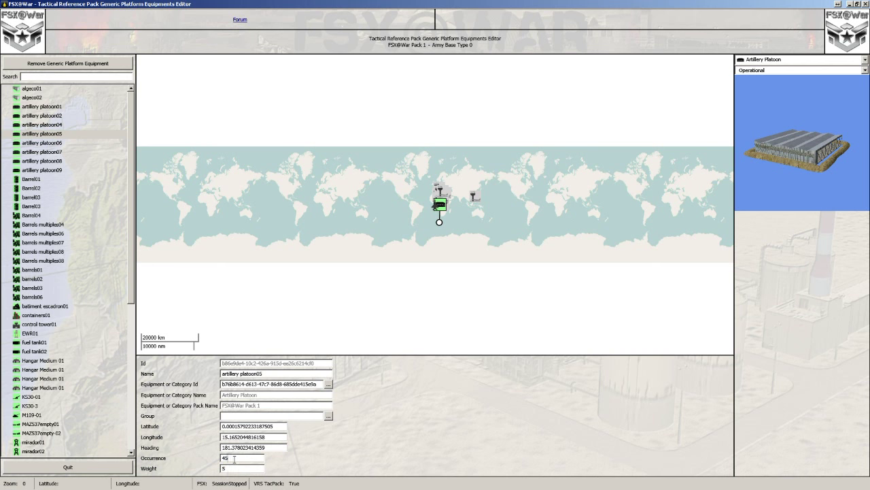
{"action": "left_click_drag", "start_coordinate": [234, 459], "coordinate": [217, 461]}
Step: Leave the Army Base Type 0 equipment, generic platforms and FSX@War Pack 1 editors to return to the pack list
{"action": "left_click", "coordinate": [65, 470]}
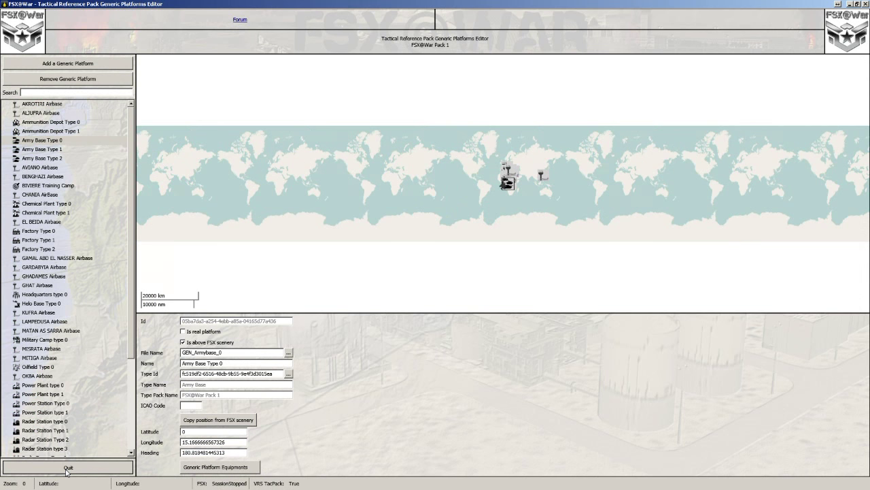
{"action": "left_click", "coordinate": [67, 468]}
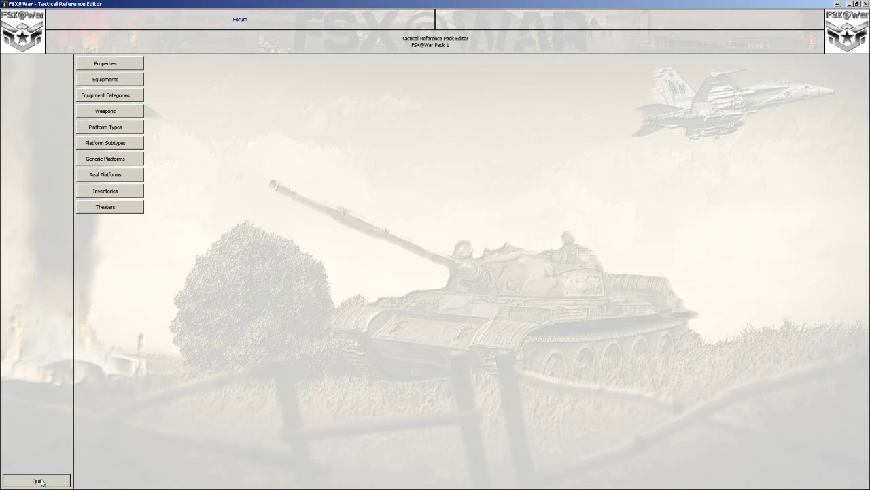
{"action": "left_click", "coordinate": [40, 480]}
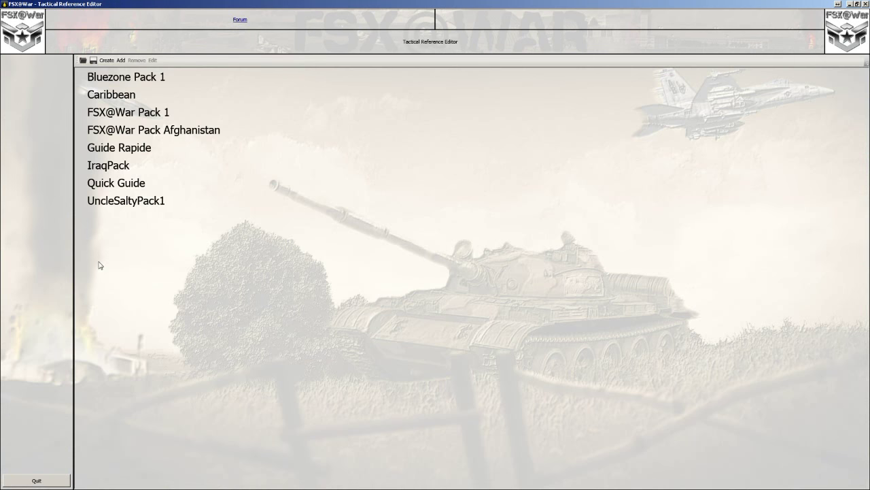
Step: View the edit sections of the Caribbean pack and exit the Tactical Reference Editor
{"action": "left_click", "coordinate": [122, 118]}
{"action": "left_click", "coordinate": [120, 102]}
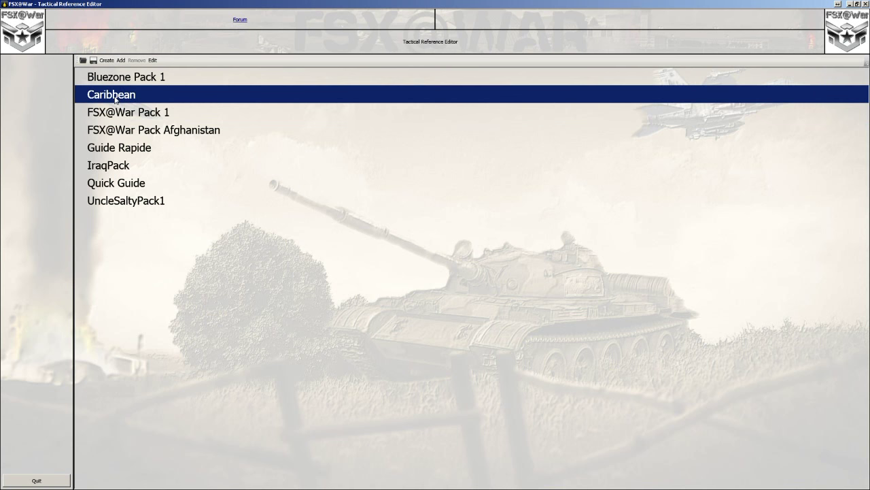
{"action": "double_click", "coordinate": [116, 99]}
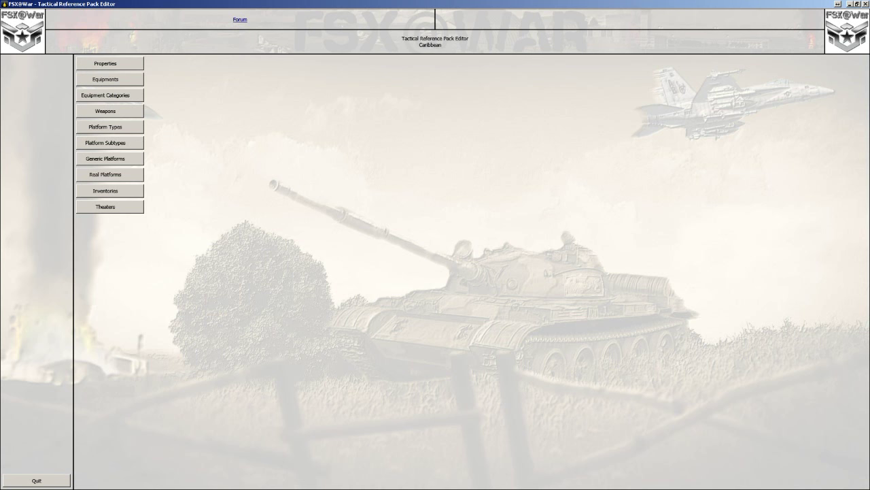
{"action": "left_click", "coordinate": [35, 480]}
{"action": "left_click", "coordinate": [35, 481]}
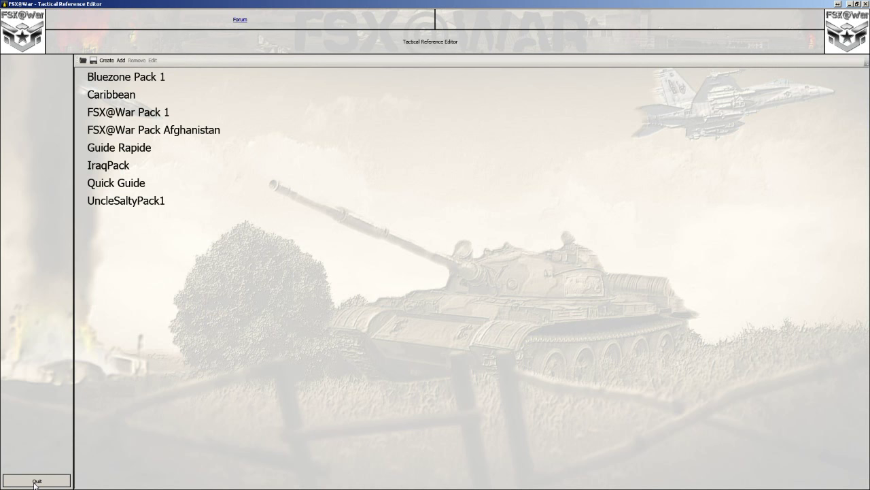
Step: Step through creating a campaign with the Caribbean pack and the El Momento de Cuba theater, cancel it and leave Tactical Engagement
{"action": "left_click", "coordinate": [39, 64]}
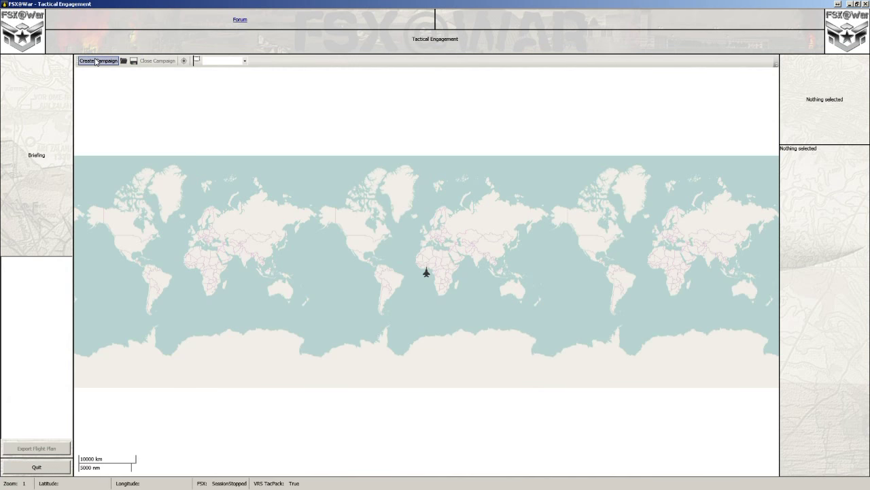
{"action": "left_click", "coordinate": [100, 62]}
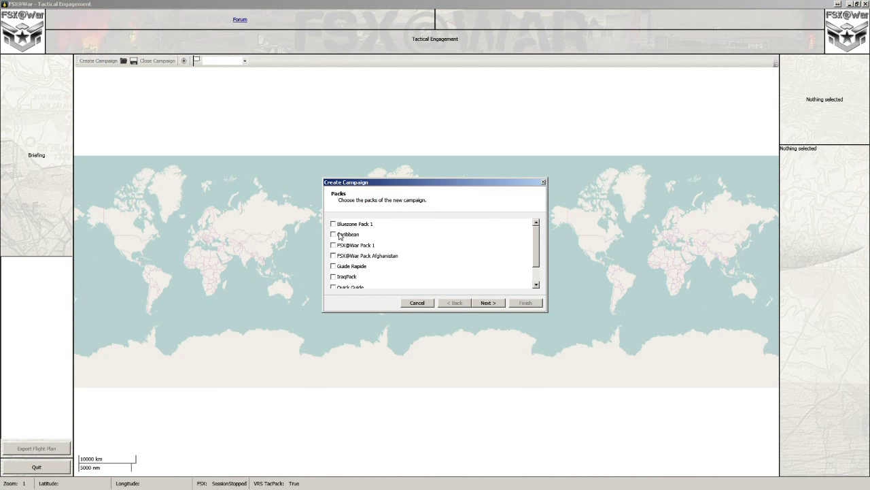
{"action": "left_click", "coordinate": [338, 236]}
{"action": "left_click", "coordinate": [491, 303]}
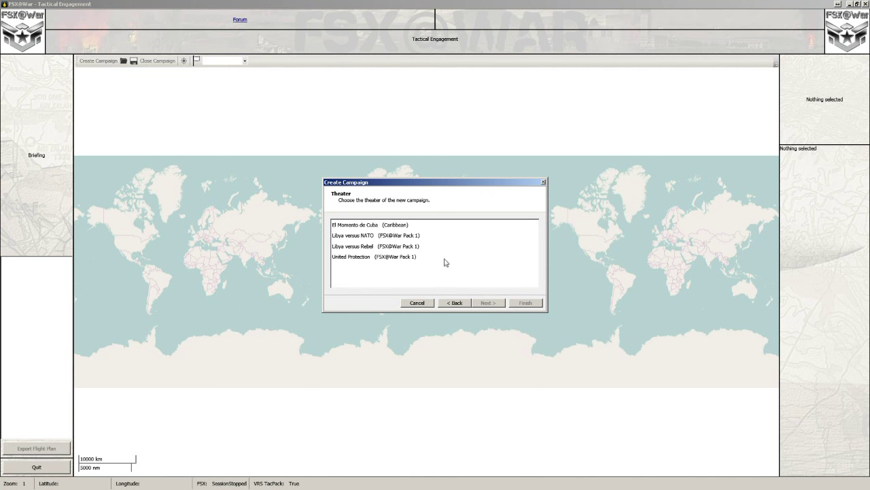
{"action": "left_click", "coordinate": [379, 226]}
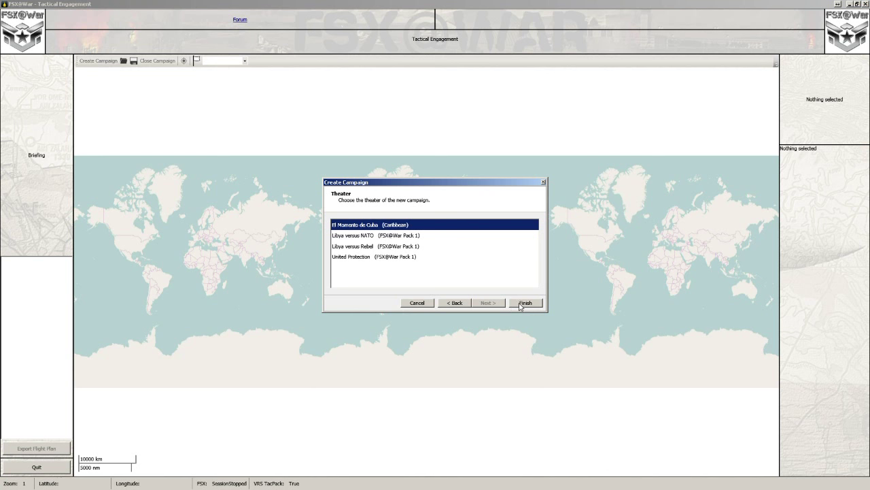
{"action": "left_click", "coordinate": [30, 468]}
{"action": "left_click", "coordinate": [427, 306]}
{"action": "left_click", "coordinate": [37, 469]}
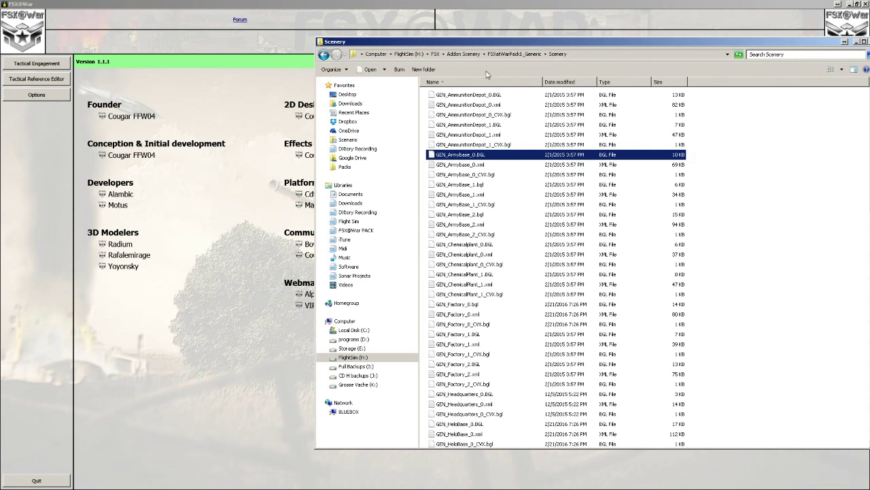
Step: In Windows Explorer, browse from Addon Scenery into the scenery folder of BlueZonePack1
{"action": "left_click", "coordinate": [464, 54]}
{"action": "left_click", "coordinate": [454, 97]}
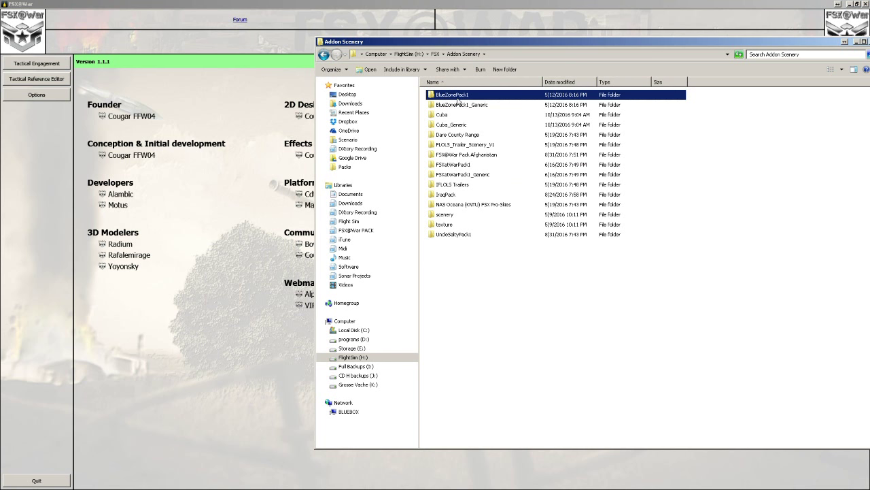
{"action": "double_click", "coordinate": [458, 97]}
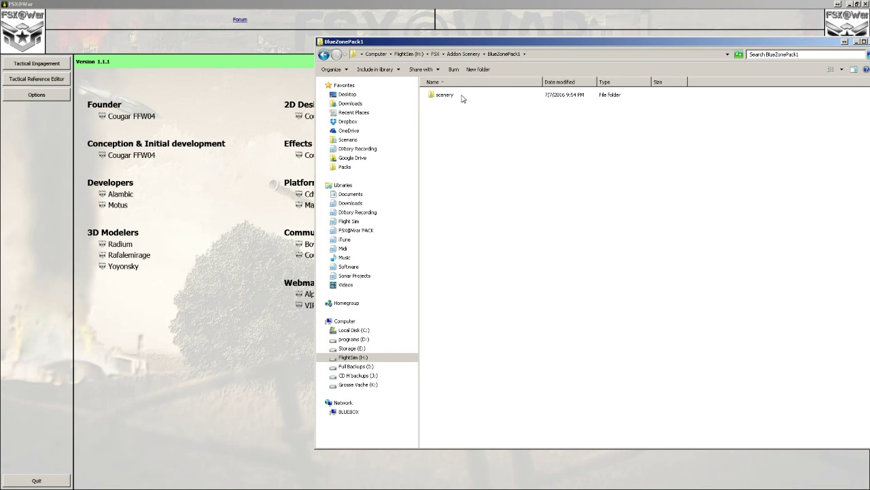
{"action": "double_click", "coordinate": [444, 95]}
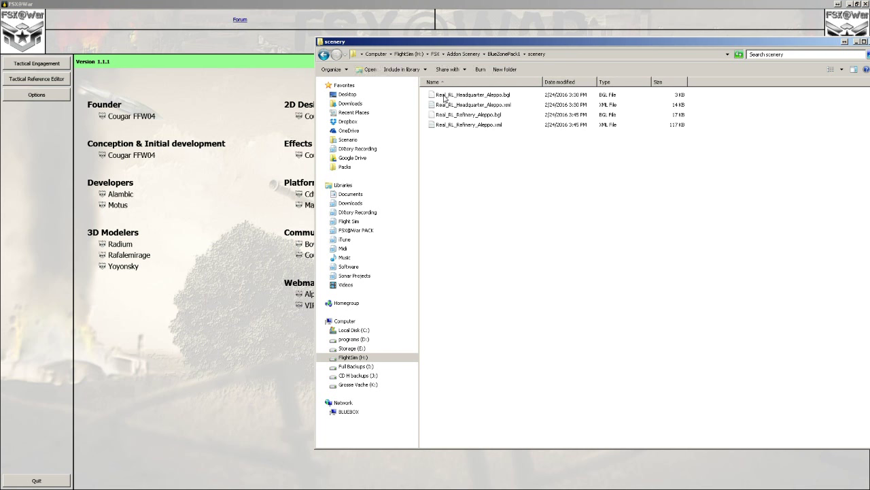
Step: Examine the paired BGL and XML files of Real_RL_Headquarter_Aleppo in the scenery folder
{"action": "left_click", "coordinate": [474, 96]}
{"action": "left_click", "coordinate": [474, 106]}
{"action": "left_click", "coordinate": [471, 96]}
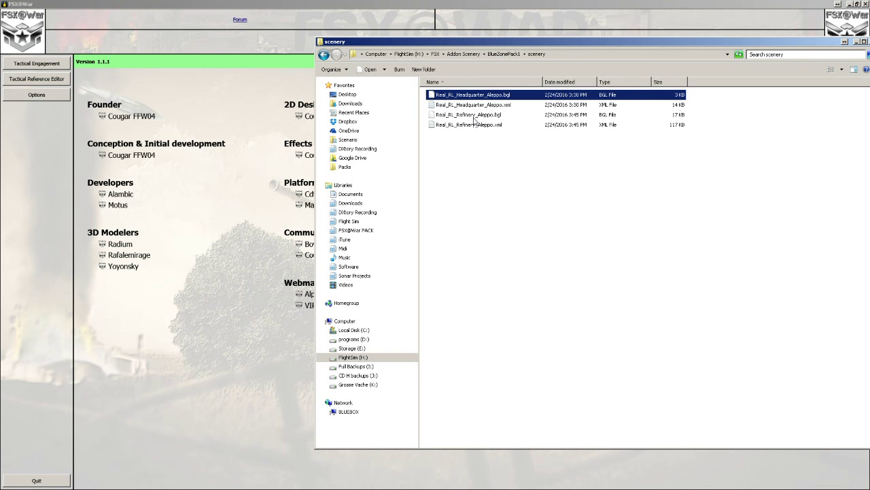
{"action": "left_click", "coordinate": [469, 105]}
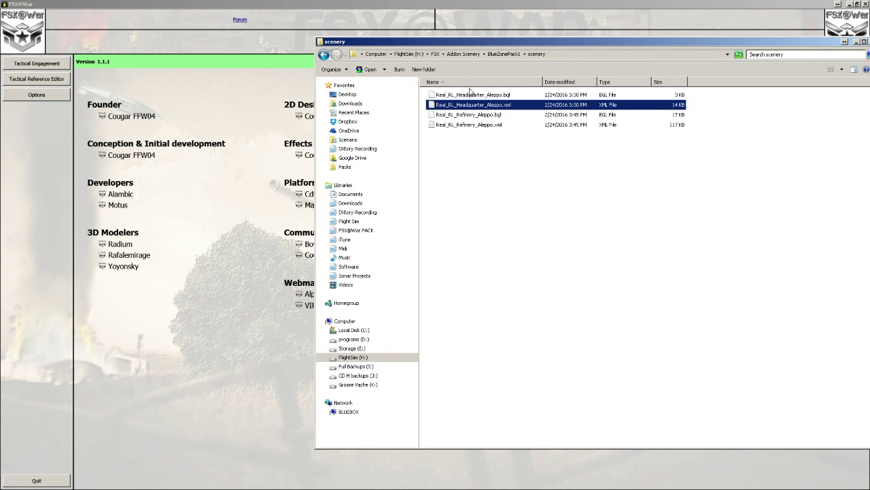
{"action": "left_click", "coordinate": [504, 100]}
{"action": "left_click", "coordinate": [504, 109]}
{"action": "left_click", "coordinate": [495, 98]}
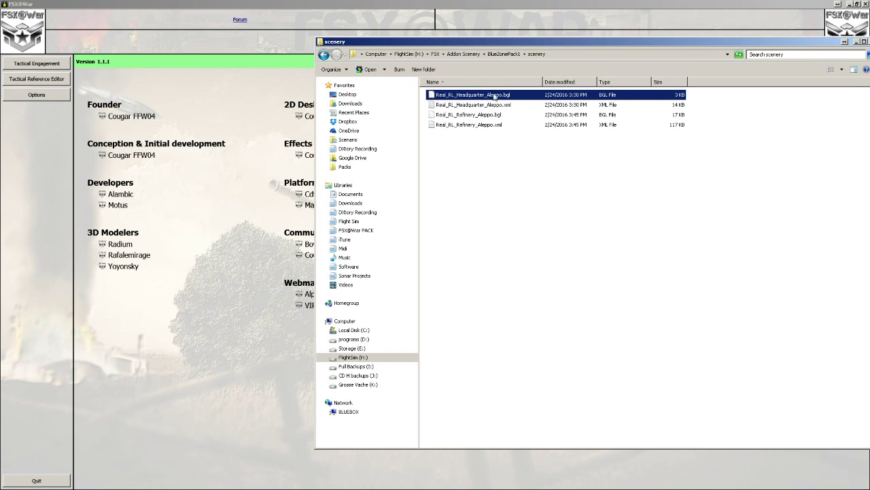
{"action": "left_click", "coordinate": [496, 109]}
{"action": "left_click", "coordinate": [493, 96]}
{"action": "left_click", "coordinate": [492, 105]}
{"action": "left_click", "coordinate": [491, 97]}
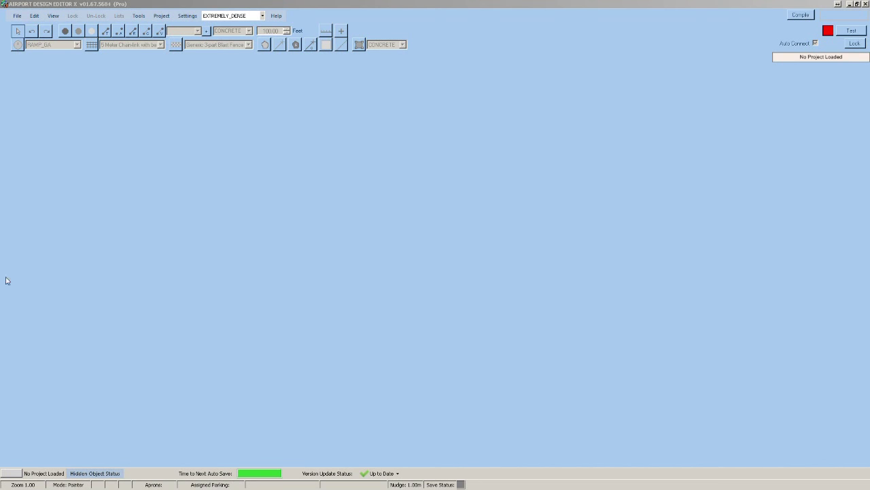
Step: In Airport Design Editor, open the program options and review the folders, units, parking and images settings
{"action": "left_click", "coordinate": [353, 285]}
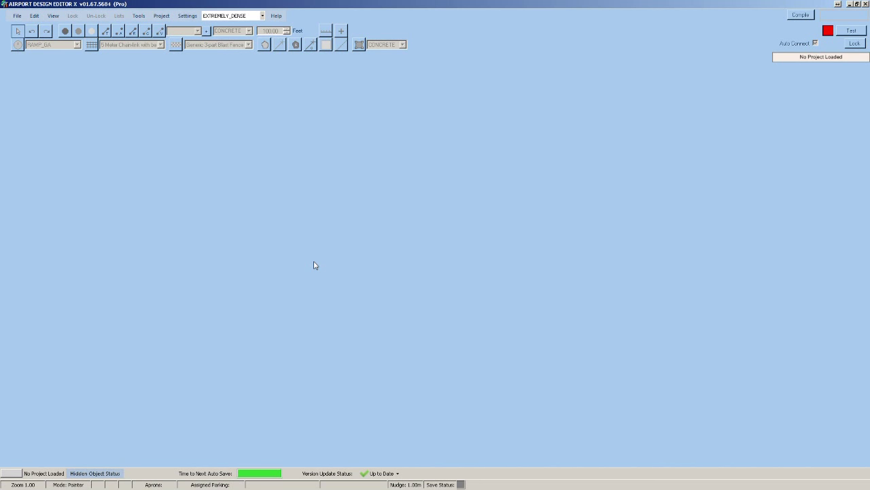
{"action": "left_click", "coordinate": [187, 15]}
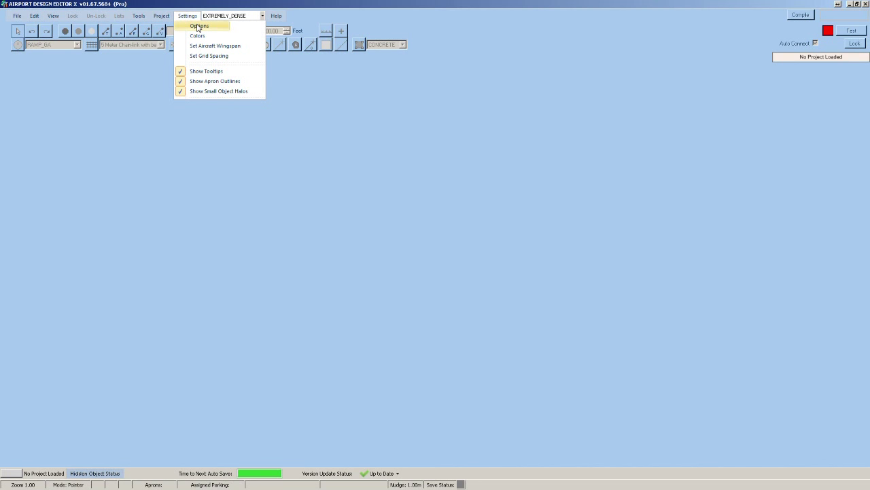
{"action": "left_click", "coordinate": [198, 27]}
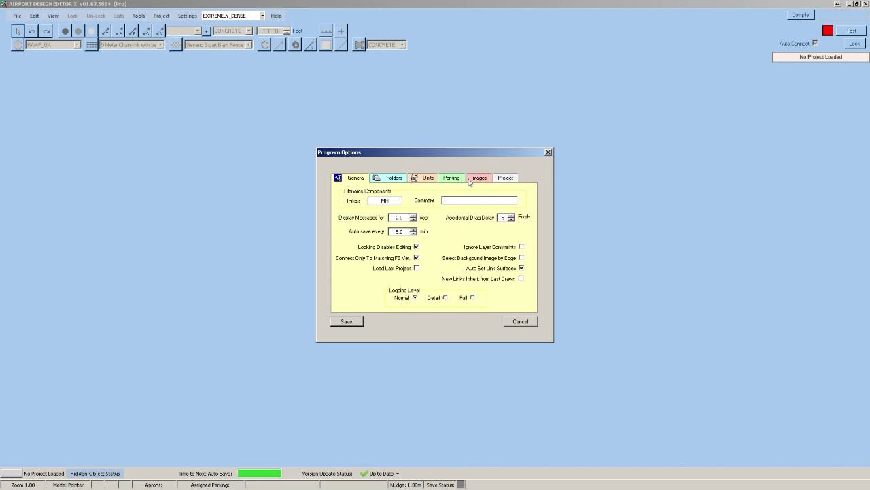
{"action": "left_click", "coordinate": [391, 178]}
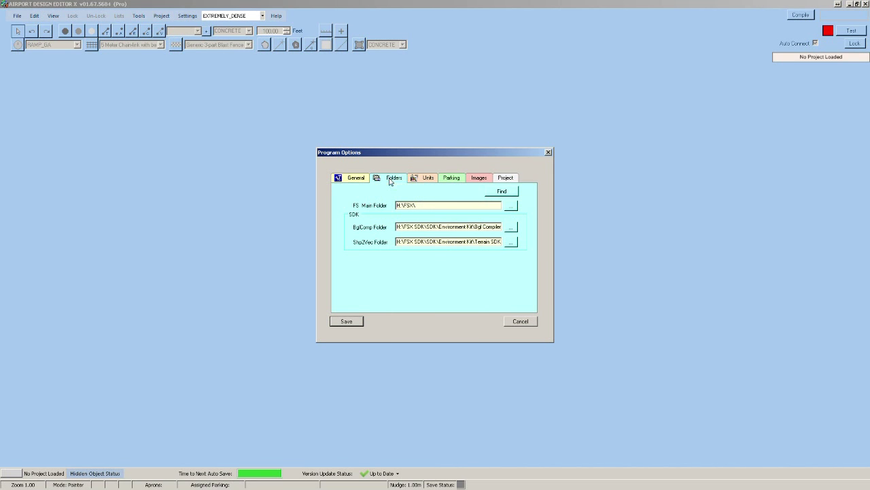
{"action": "left_click", "coordinate": [424, 178]}
{"action": "left_click", "coordinate": [469, 180]}
{"action": "left_click", "coordinate": [451, 181]}
{"action": "left_click", "coordinate": [475, 180]}
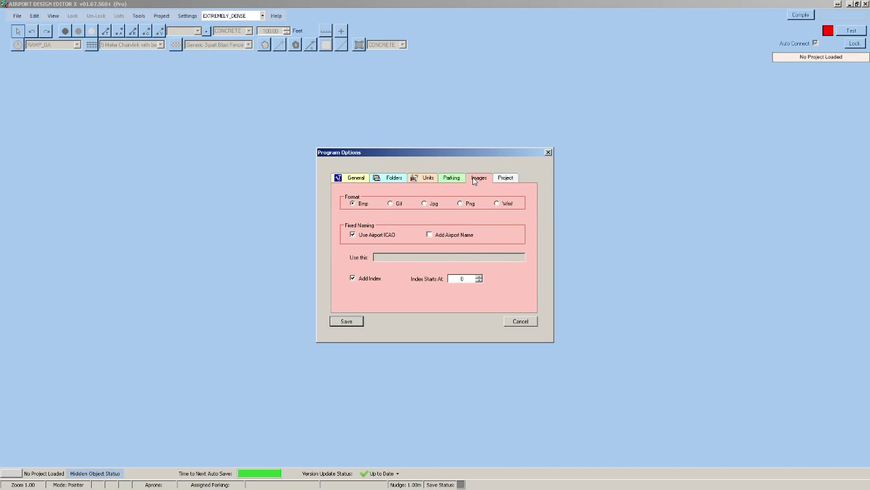
Step: Check the project options for the project save folder and the compile and XML output locations
{"action": "left_click", "coordinate": [508, 179]}
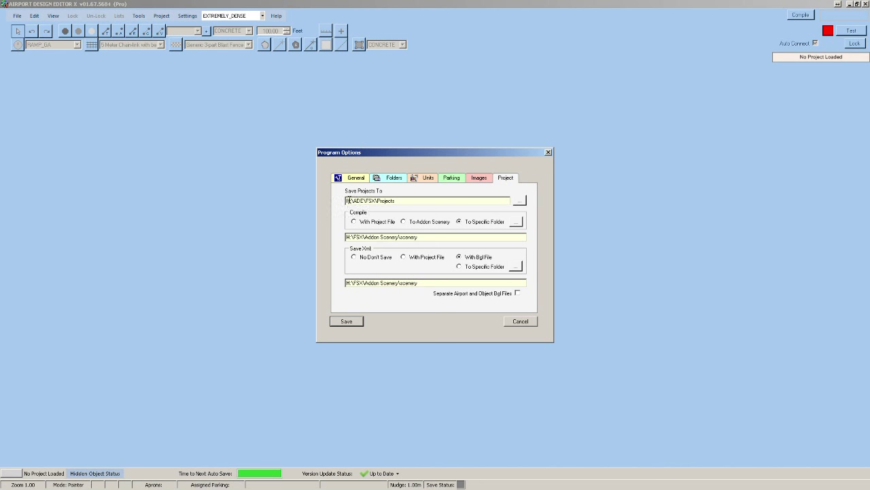
{"action": "left_click_drag", "start_coordinate": [346, 200], "coordinate": [395, 196]}
{"action": "left_click", "coordinate": [404, 201]}
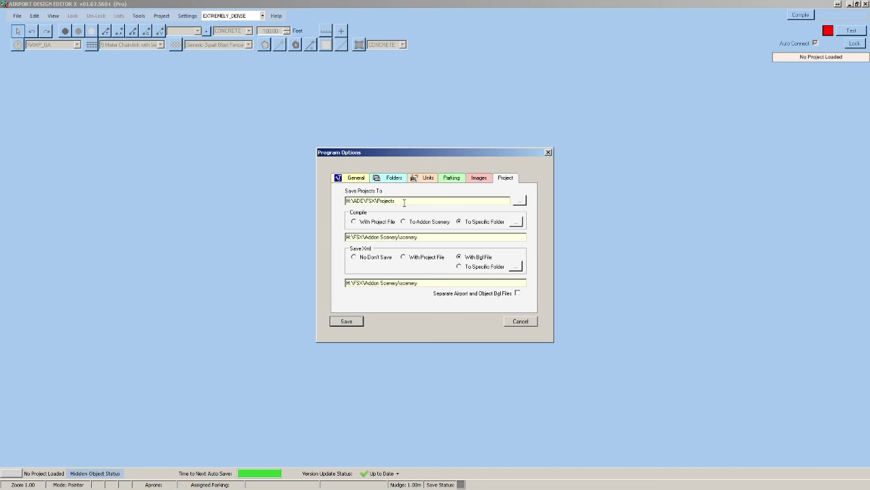
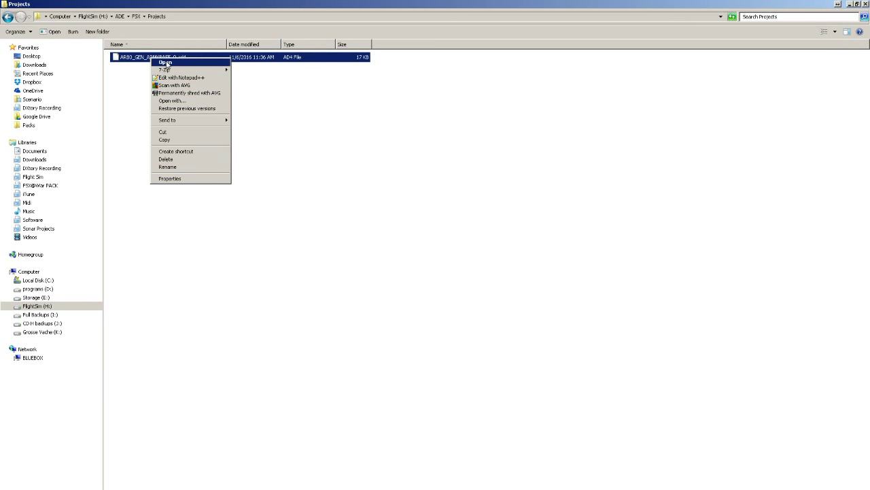
Step: Set AD4 files to always open with Airport Design Editor.exe from H:\ADE, opening ARB0_GEN_ARMYBASE_0.ad4, and close the editor
{"action": "left_click", "coordinate": [165, 63]}
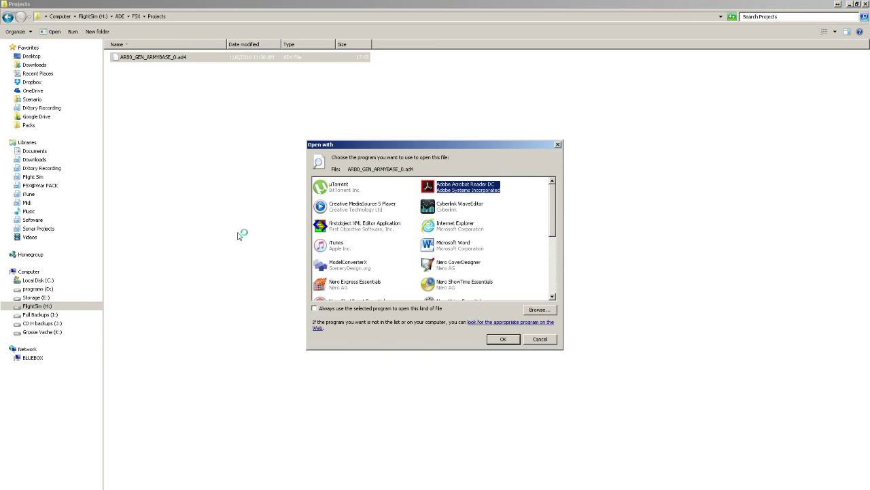
{"action": "left_click_drag", "start_coordinate": [553, 210], "coordinate": [542, 191]}
{"action": "left_click", "coordinate": [315, 308]}
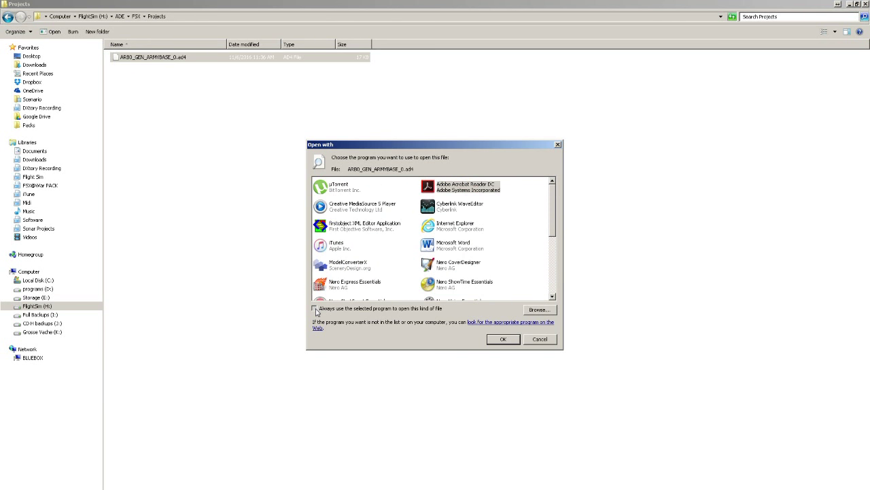
{"action": "left_click", "coordinate": [538, 310]}
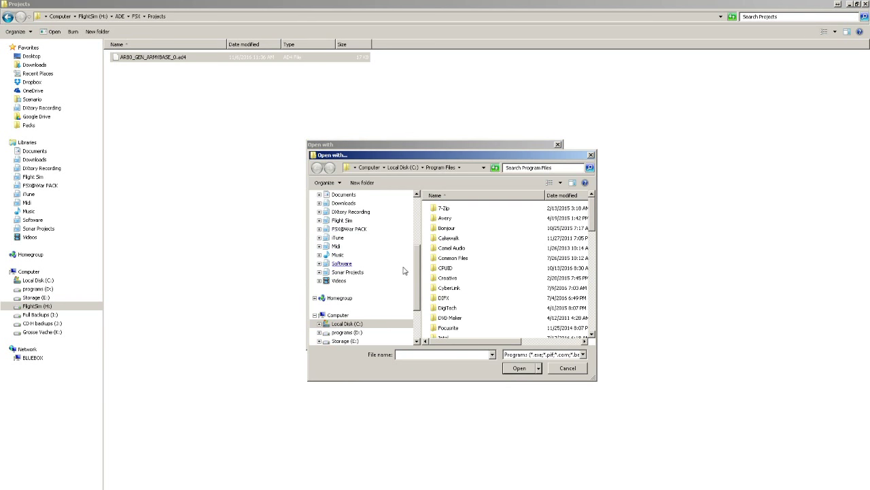
{"action": "scroll", "coordinate": [418, 262], "scroll_direction": "down", "scroll_amount": 2}
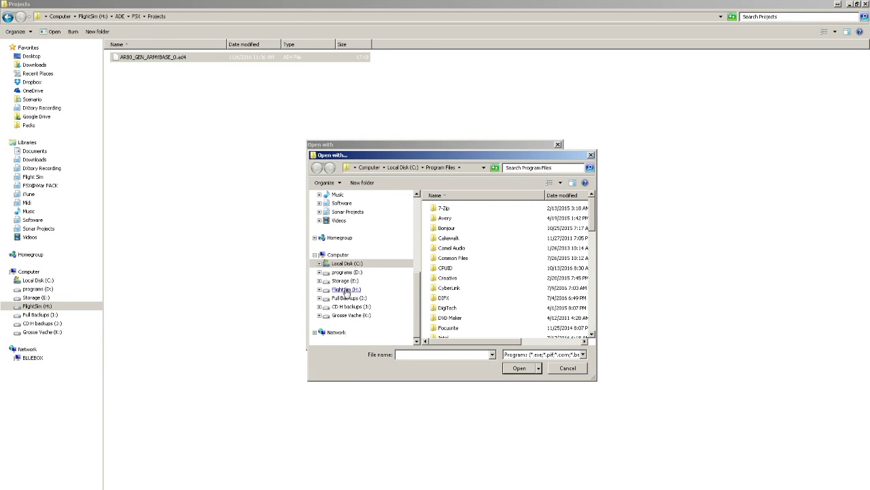
{"action": "left_click", "coordinate": [347, 290]}
{"action": "double_click", "coordinate": [445, 219]}
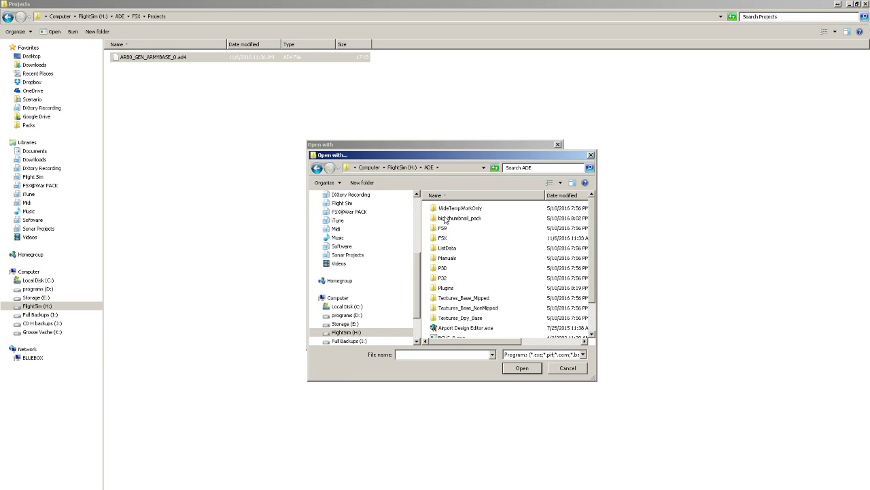
{"action": "left_click", "coordinate": [463, 330]}
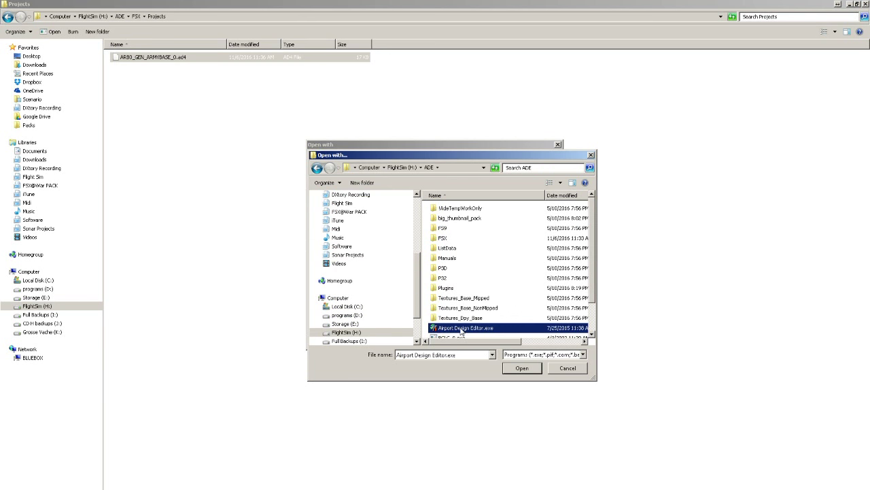
{"action": "left_click", "coordinate": [522, 368]}
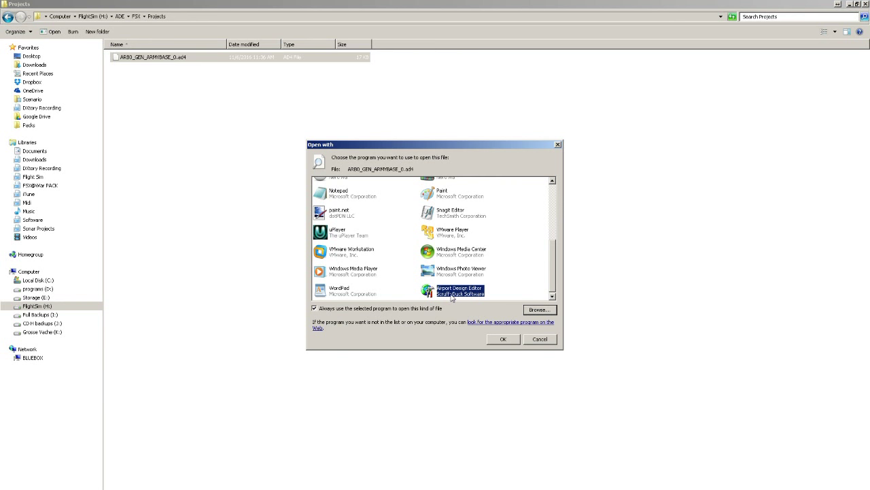
{"action": "left_click", "coordinate": [504, 341]}
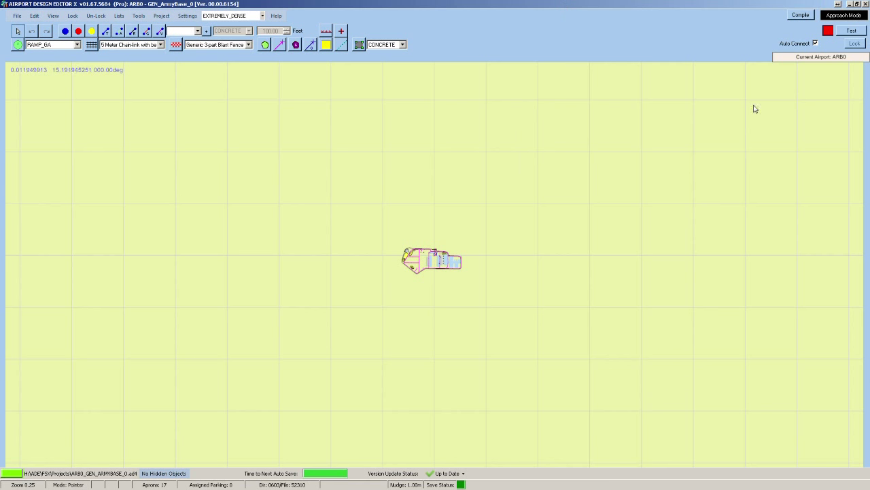
{"action": "left_click", "coordinate": [866, 3]}
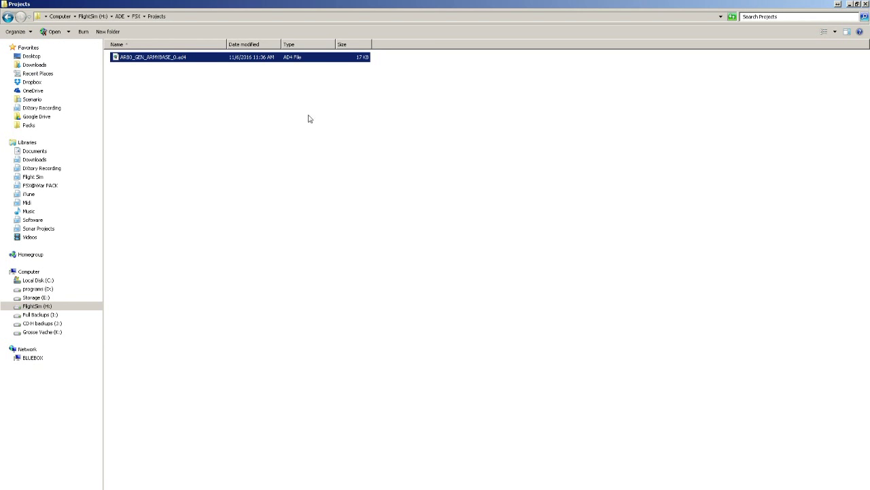
{"action": "left_click", "coordinate": [255, 125]}
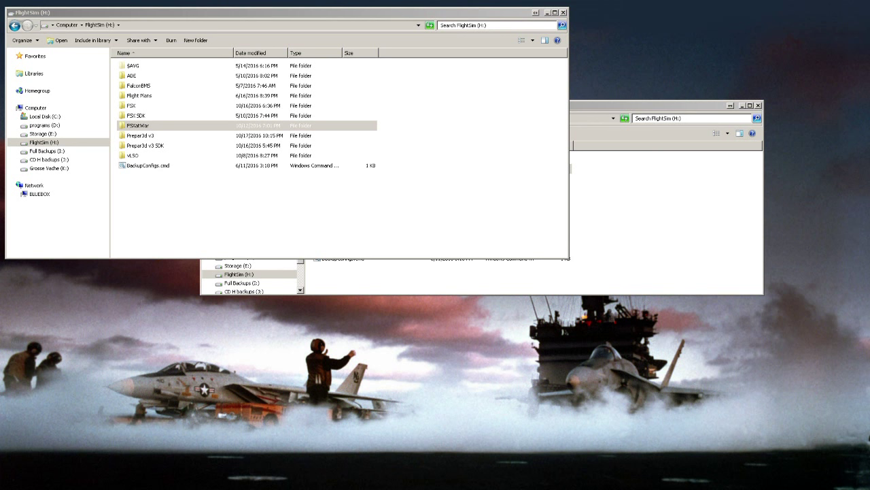
Step: On the FlightSim (H:) drive, go into FSXatWar\LatLonMover_1.32 and open Config.ini in Notepad
{"action": "left_click", "coordinate": [197, 125]}
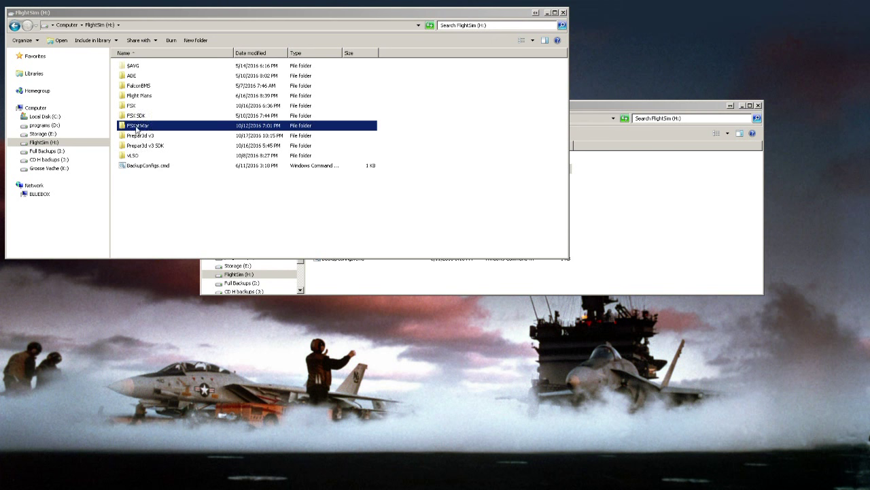
{"action": "double_click", "coordinate": [135, 126]}
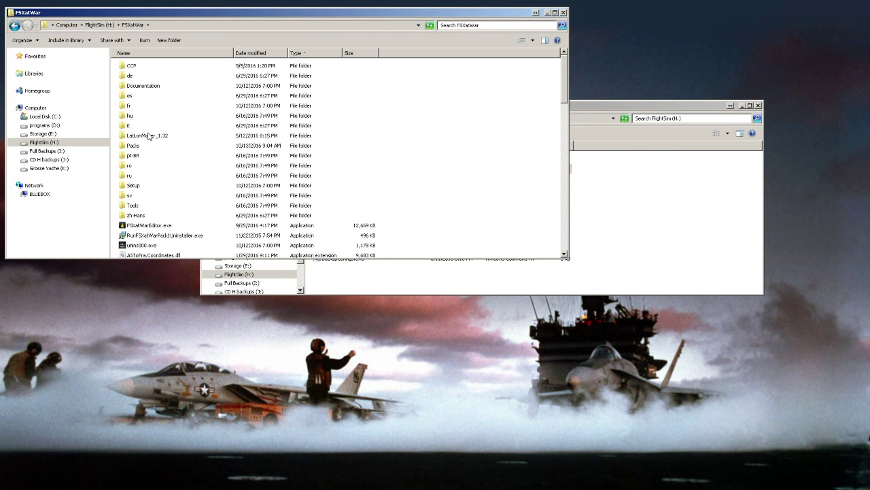
{"action": "left_click", "coordinate": [138, 138]}
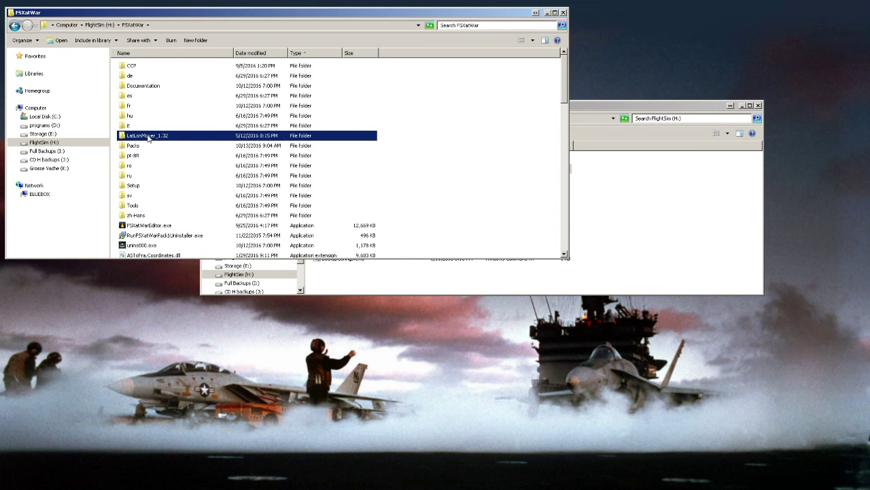
{"action": "double_click", "coordinate": [147, 138]}
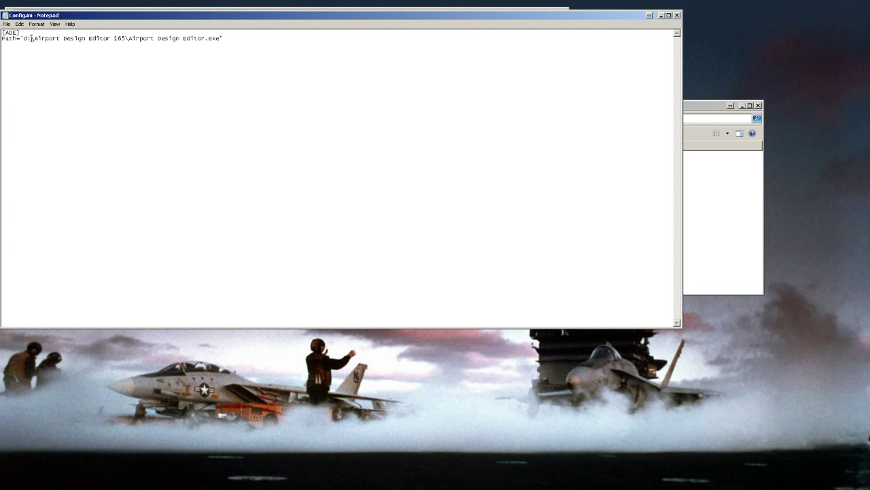
Step: Examine the drive letter, folder and executable parts of the Airport Design Editor path in Config.ini
{"action": "left_click_drag", "start_coordinate": [24, 39], "coordinate": [218, 40]}
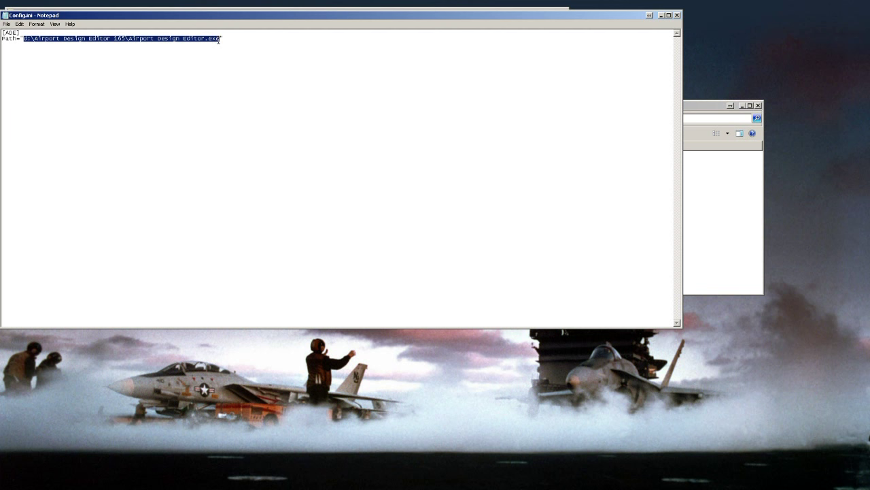
{"action": "left_click_drag", "start_coordinate": [26, 39], "coordinate": [24, 39]}
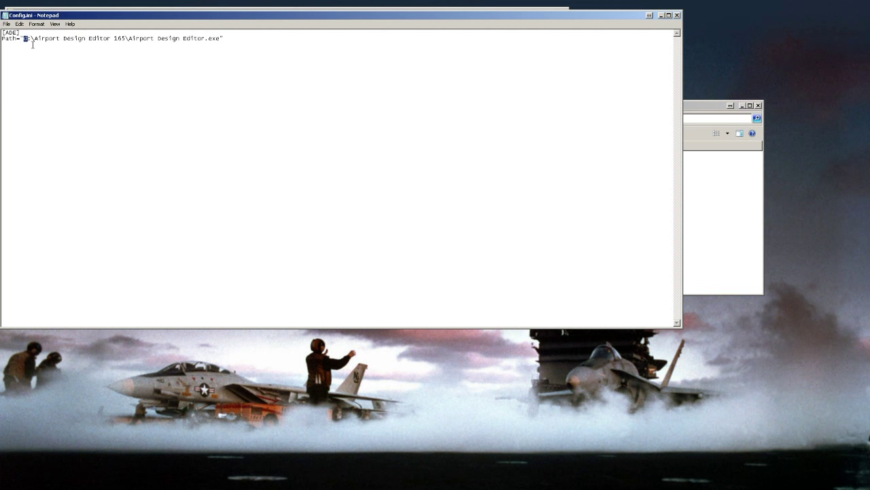
{"action": "type", "text": "d"}
{"action": "left_click_drag", "start_coordinate": [34, 39], "coordinate": [227, 39]}
{"action": "left_click", "coordinate": [227, 39]}
{"action": "left_click_drag", "start_coordinate": [23, 39], "coordinate": [219, 39]}
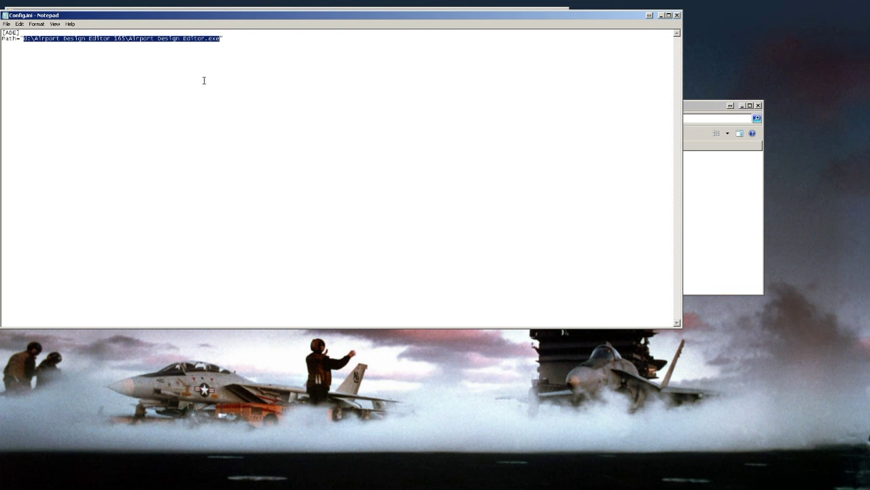
{"action": "left_click", "coordinate": [80, 62]}
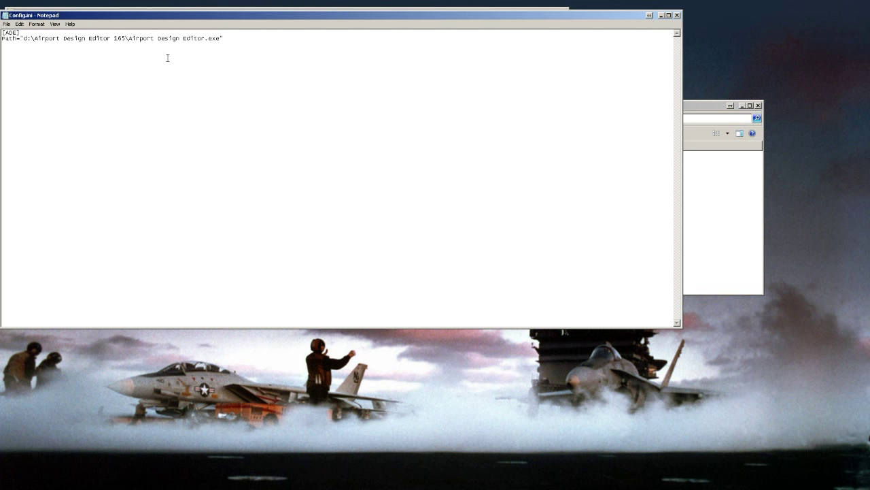
Step: Switch to Windows Explorer and locate Airport Design Editor.exe in the ADE folder on the H: drive
{"action": "left_click", "coordinate": [697, 109]}
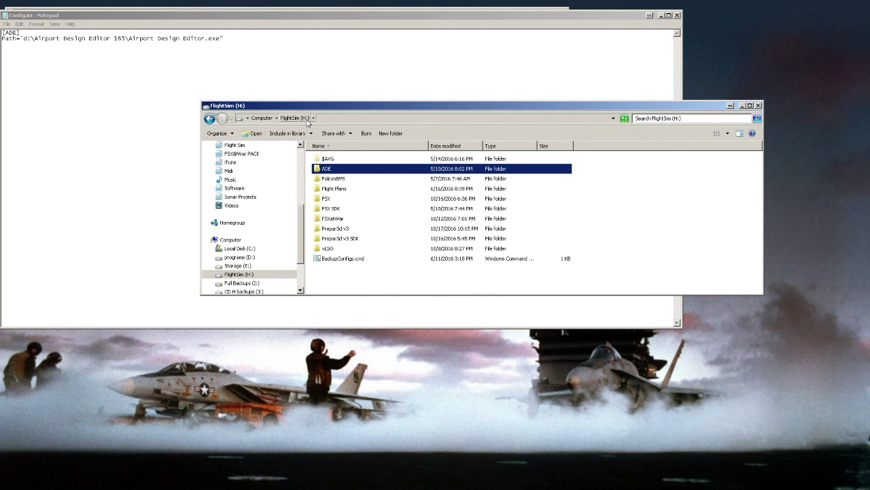
{"action": "double_click", "coordinate": [326, 171]}
{"action": "scroll", "coordinate": [365, 263], "scroll_direction": "down", "scroll_amount": 1}
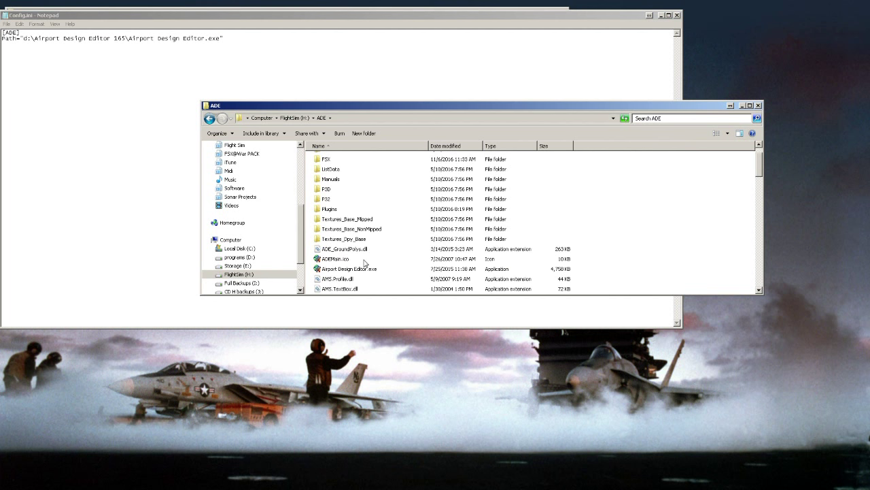
{"action": "left_click", "coordinate": [360, 270]}
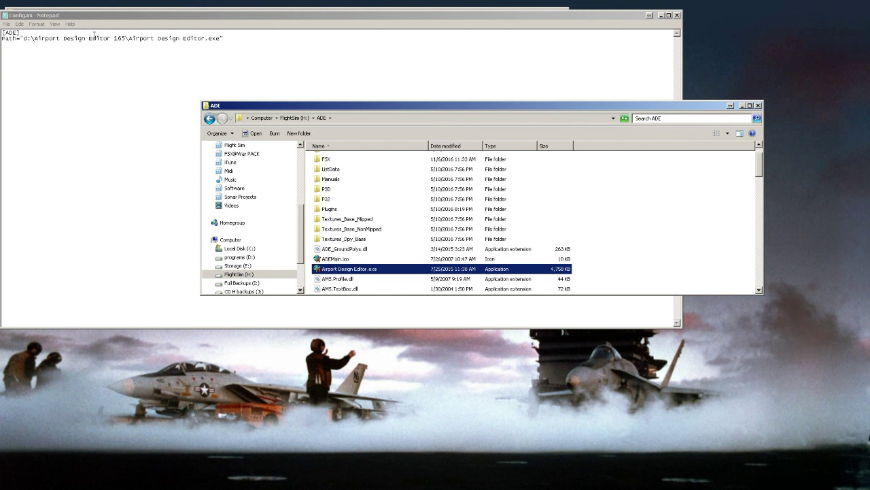
Step: Change the Path in Config.ini to "H:\ADE\Airport Design Editor.exe", then save and close the file
{"action": "left_click_drag", "start_coordinate": [23, 38], "coordinate": [29, 37]}
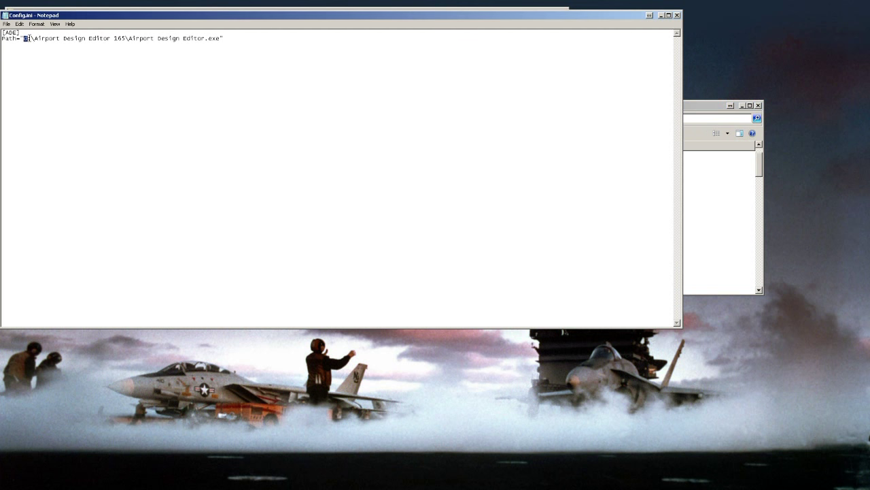
{"action": "type", "text": "H"}
{"action": "left_click_drag", "start_coordinate": [34, 38], "coordinate": [124, 42]}
{"action": "type", "text": "ADE"}
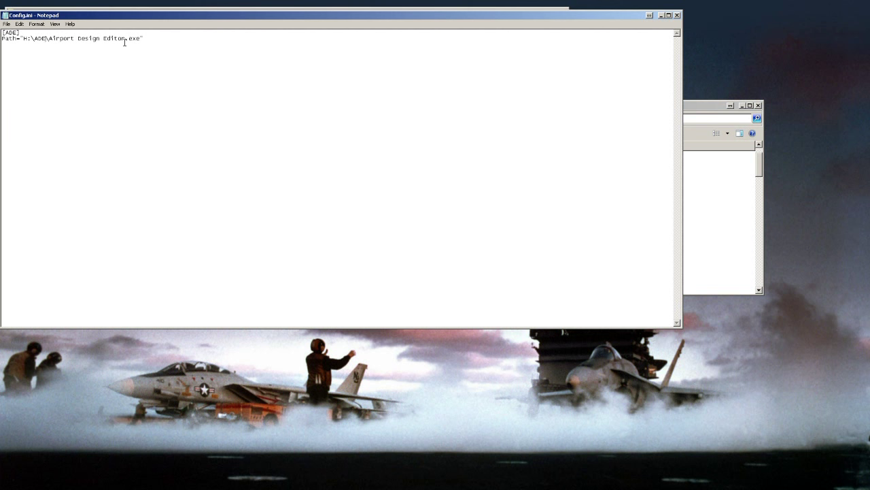
{"action": "left_click_drag", "start_coordinate": [26, 38], "coordinate": [141, 42]}
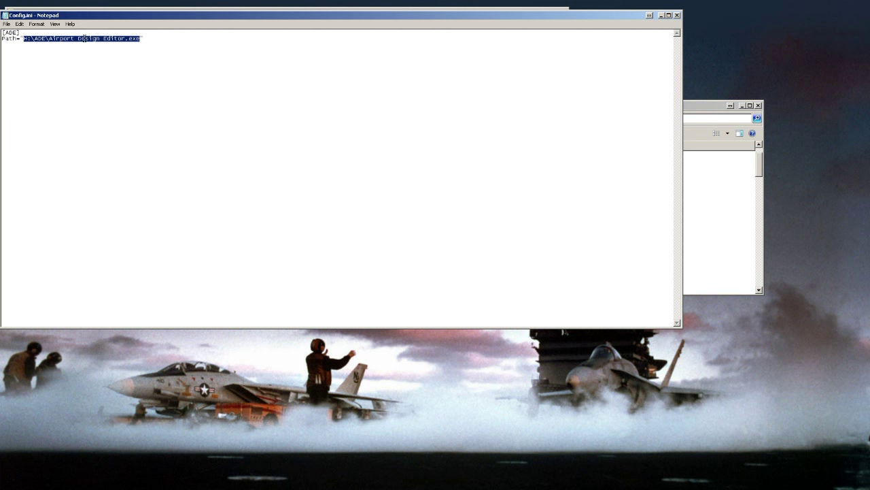
{"action": "left_click", "coordinate": [76, 87]}
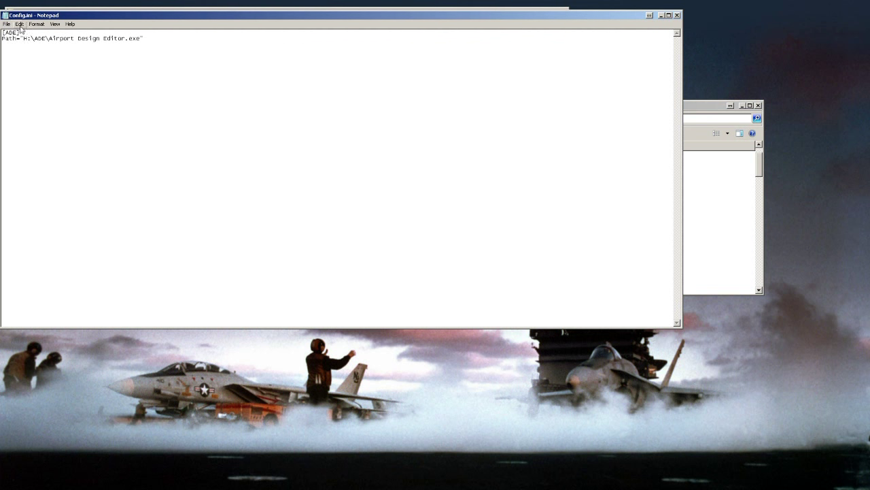
{"action": "left_click", "coordinate": [679, 15]}
{"action": "left_click", "coordinate": [420, 257]}
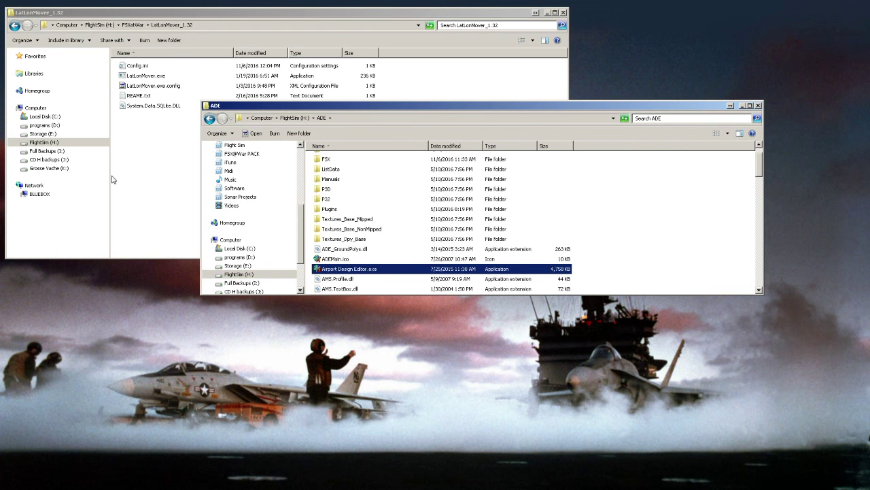
Step: Launch LatLonMover.exe from the LatLonMover_1.32 folder inside FSXatWar on the H: drive
{"action": "left_click", "coordinate": [142, 66]}
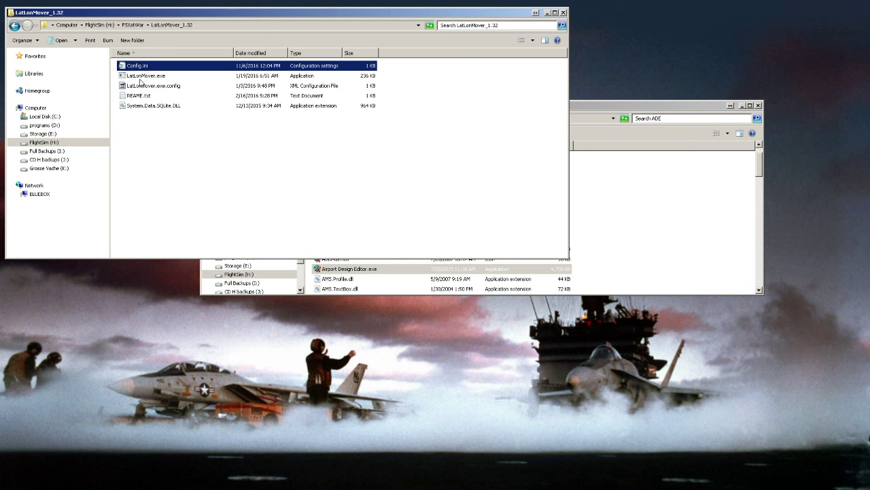
{"action": "left_click", "coordinate": [140, 76]}
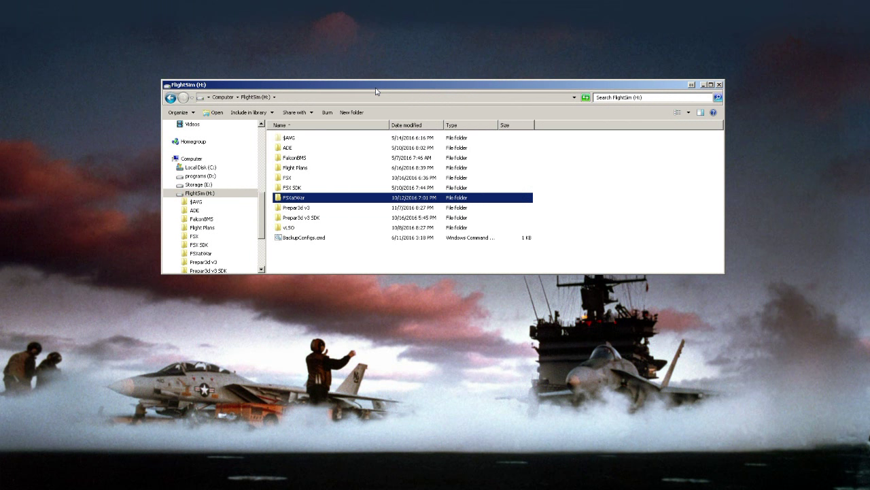
{"action": "double_click", "coordinate": [297, 199]}
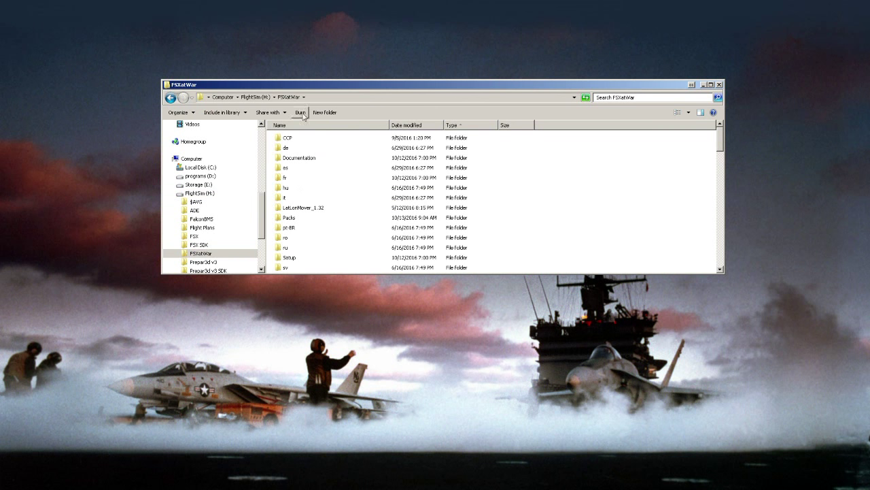
{"action": "left_click", "coordinate": [294, 212]}
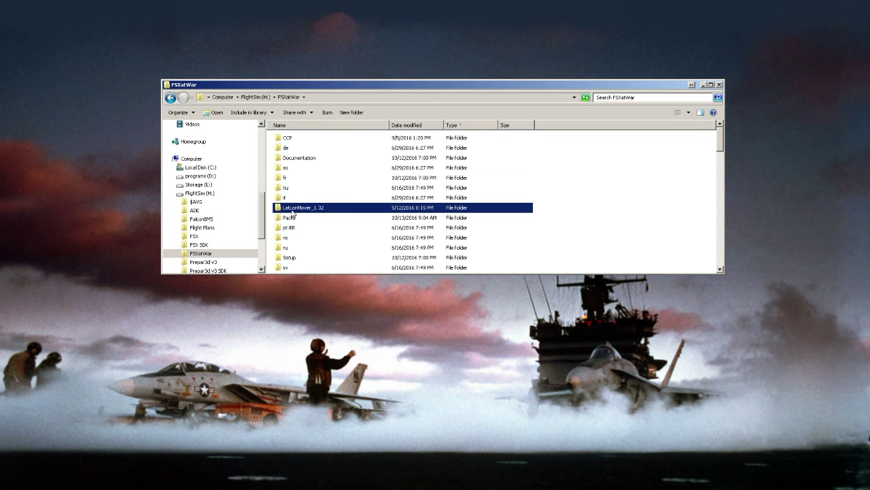
{"action": "double_click", "coordinate": [297, 211]}
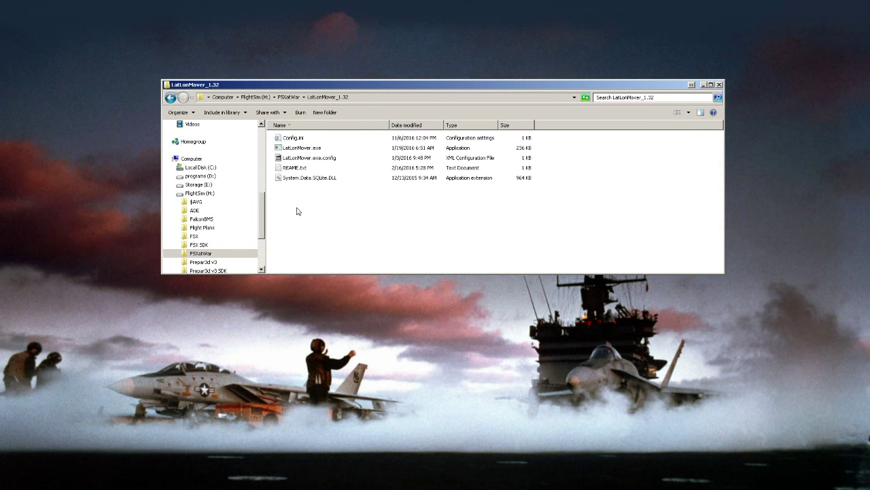
{"action": "left_click", "coordinate": [300, 149]}
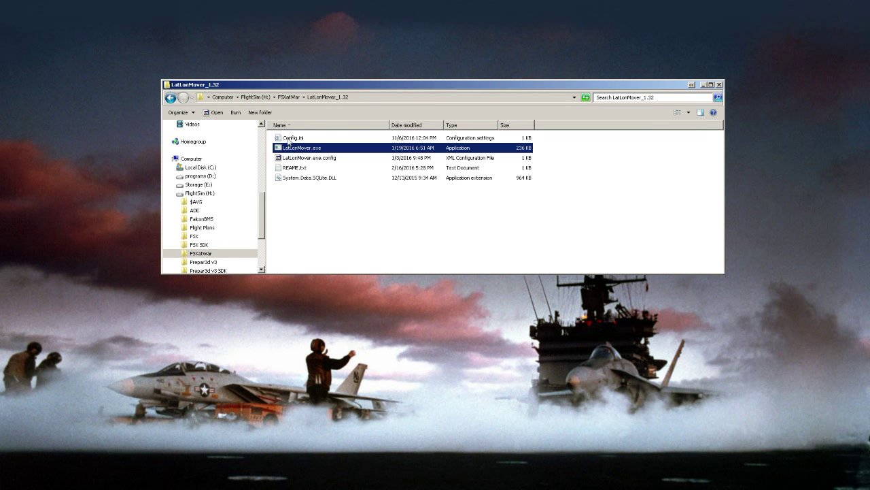
{"action": "left_click", "coordinate": [293, 138]}
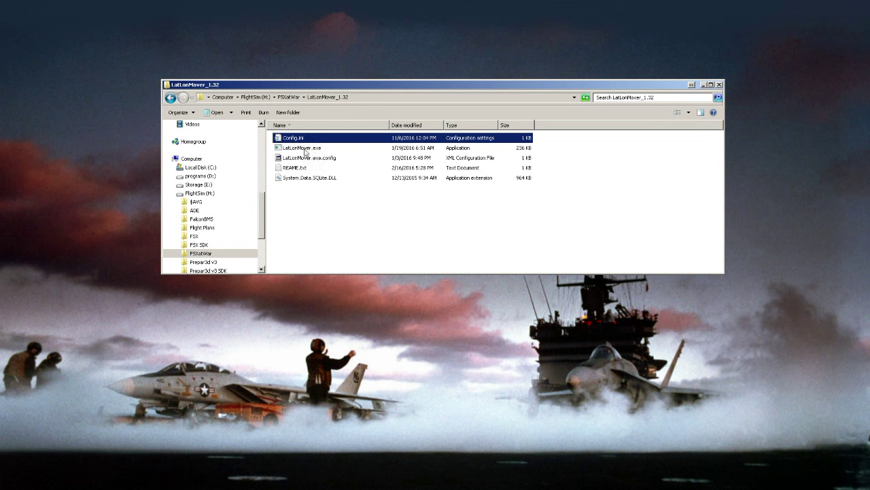
{"action": "left_click", "coordinate": [298, 150]}
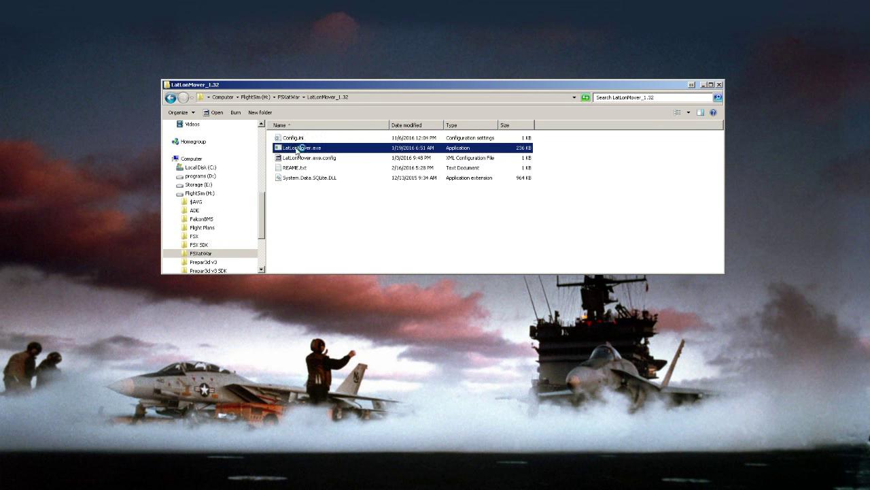
{"action": "double_click", "coordinate": [297, 151]}
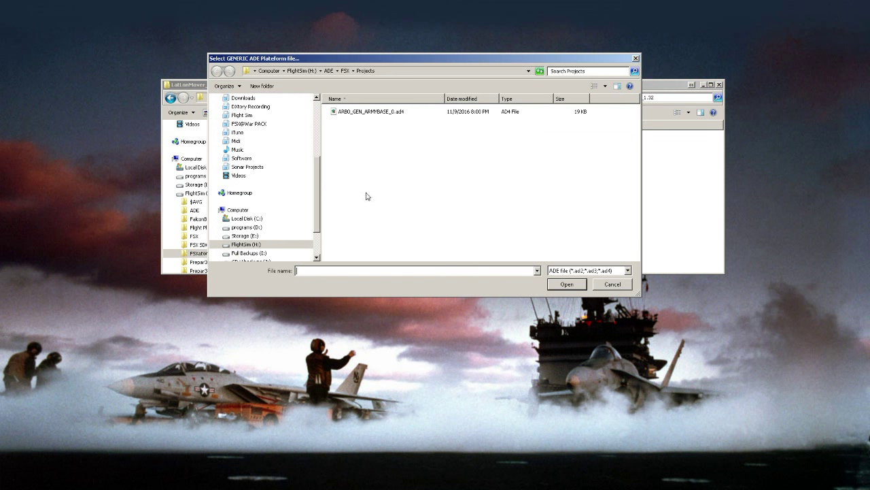
Step: Load ARB0_GEN_ARMYBASE_0.ad4 from H:\ADE\FSX\Projects as the generic ADE platform file
{"action": "left_click", "coordinate": [363, 116]}
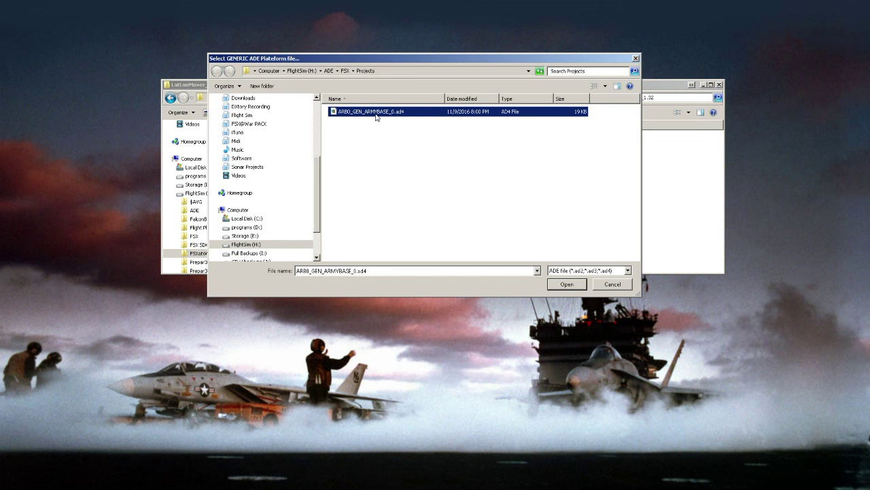
{"action": "left_click", "coordinate": [384, 72]}
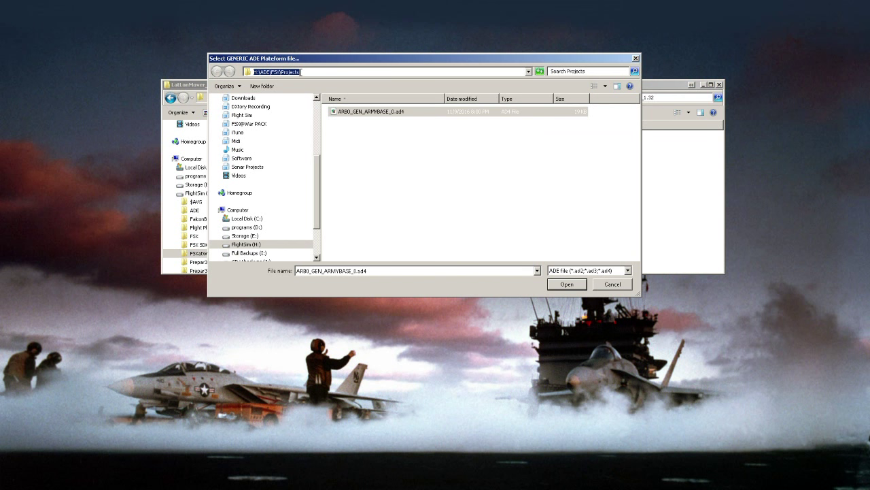
{"action": "left_click", "coordinate": [567, 285]}
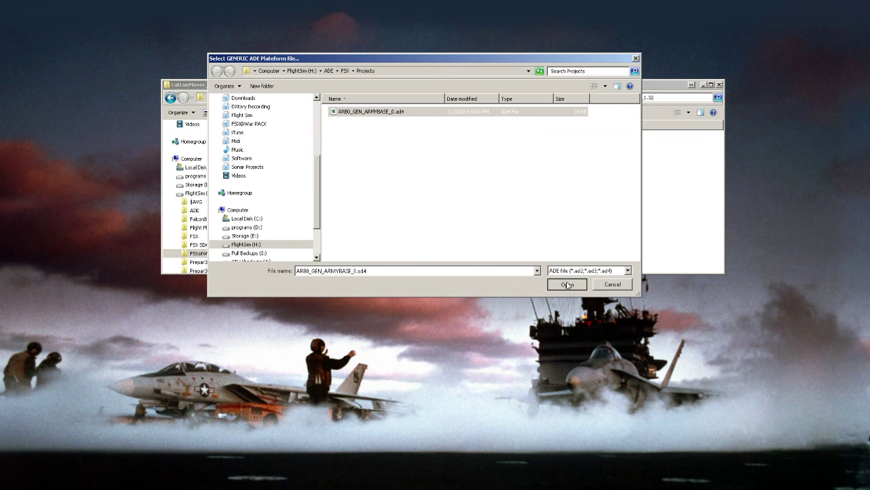
{"action": "left_click", "coordinate": [568, 285]}
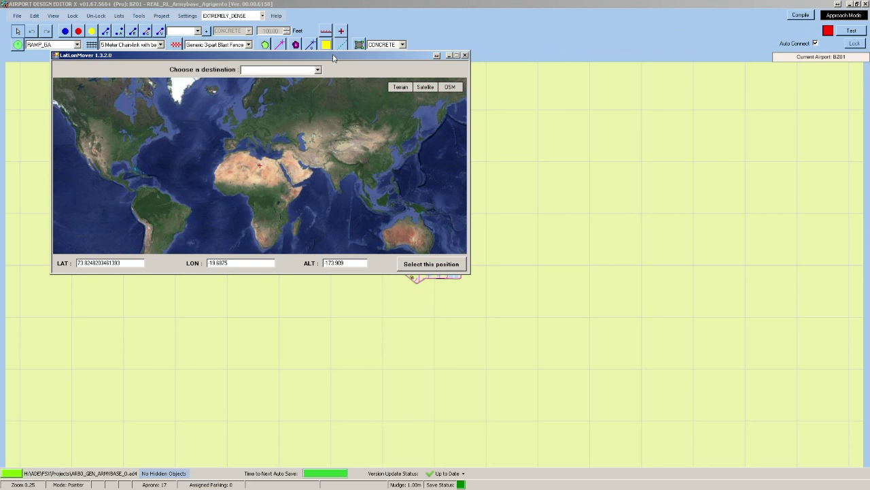
Step: Move the LatLonMover window clear of the airport drawing and look up Rome, Italy as the destination
{"action": "left_click_drag", "start_coordinate": [333, 58], "coordinate": [392, 21]}
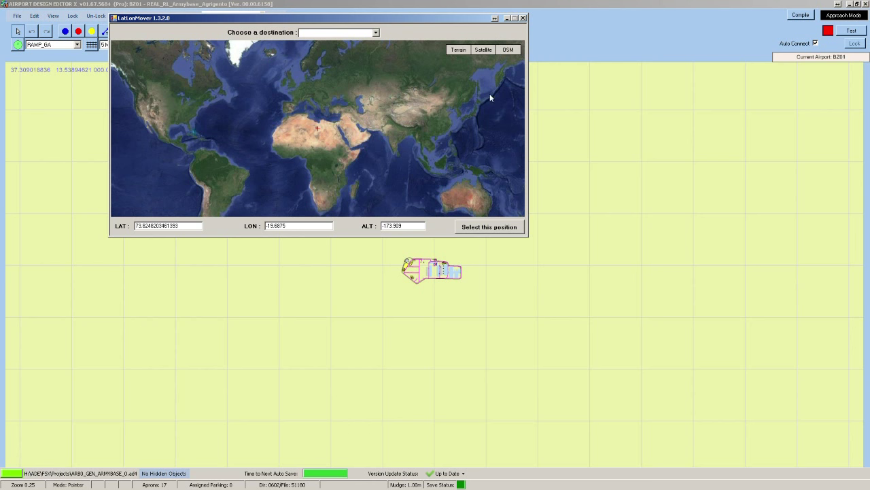
{"action": "left_click_drag", "start_coordinate": [325, 18], "coordinate": [451, 106]}
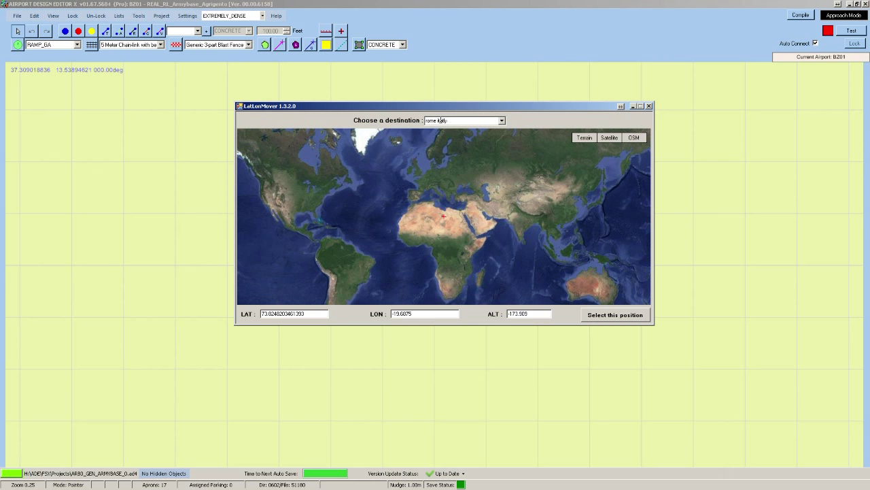
{"action": "key", "text": "Return"}
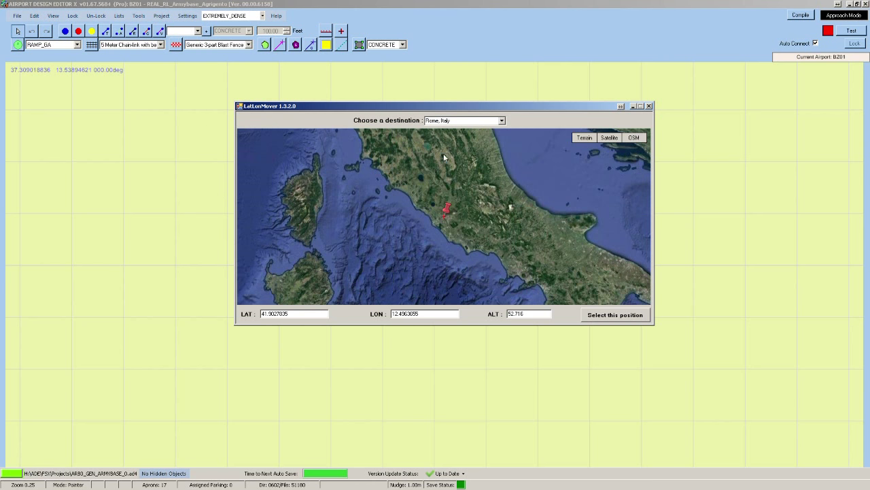
Step: Compare the OSM, Satellite and Terrain map styles around Rome and check the latitude and longitude fields
{"action": "left_click", "coordinate": [633, 138]}
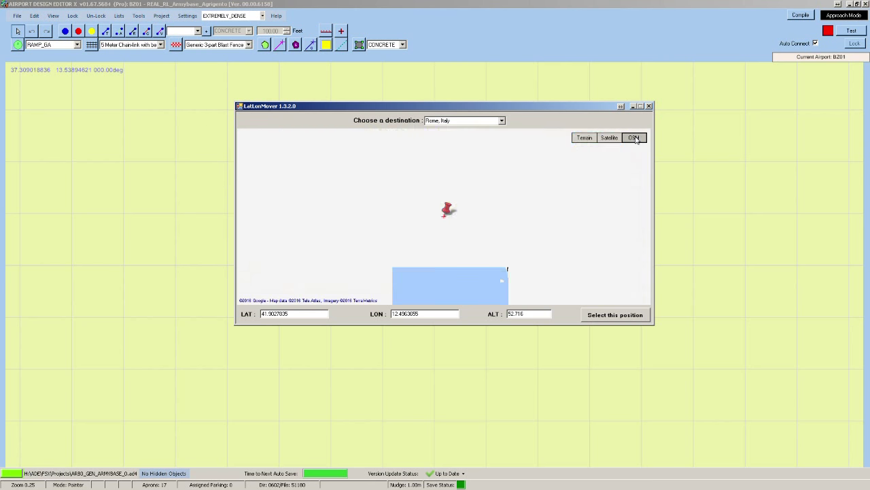
{"action": "left_click", "coordinate": [609, 138]}
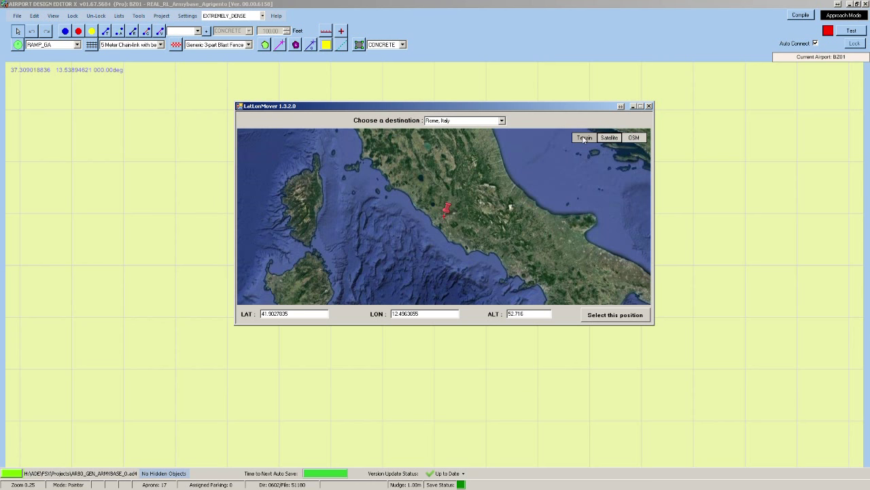
{"action": "left_click", "coordinate": [584, 139]}
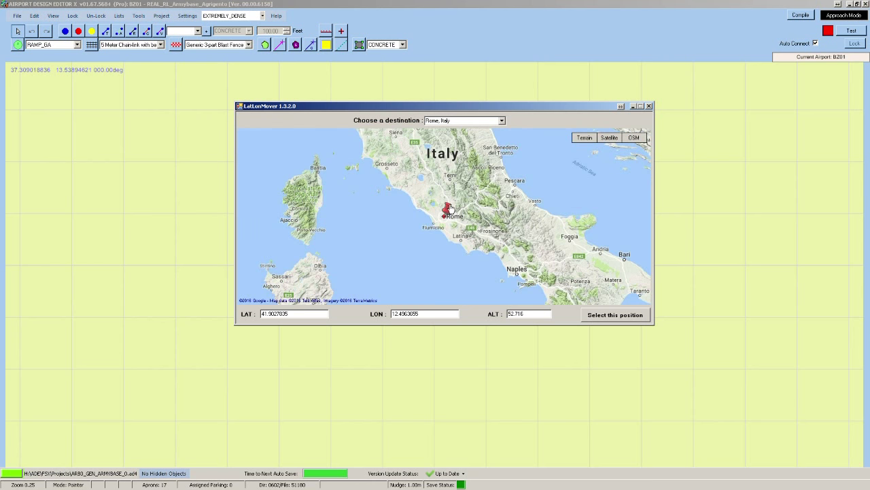
{"action": "left_click", "coordinate": [632, 139]}
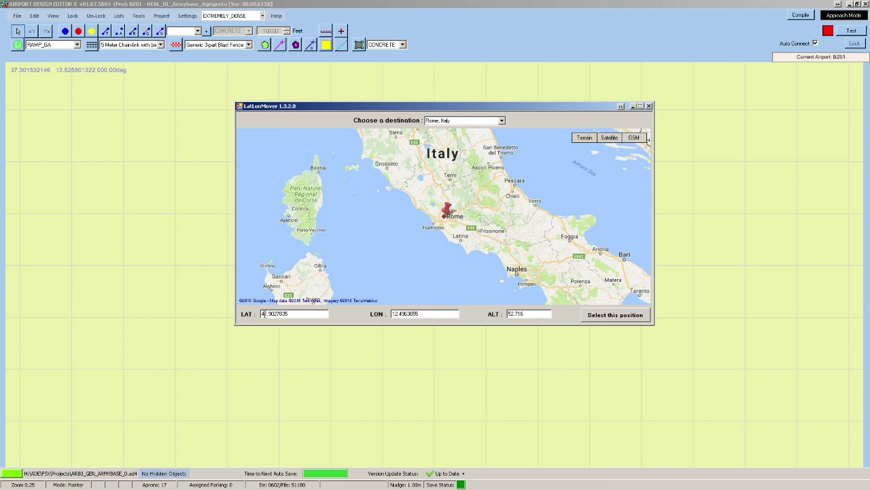
{"action": "double_click", "coordinate": [263, 313]}
{"action": "left_click", "coordinate": [440, 316]}
Step: Centre the map crosshair between Borgata Costiera and Castelvetrano in western Sicily and select that position for the platform
{"action": "scroll", "coordinate": [412, 207], "scroll_direction": "down", "scroll_amount": 1}
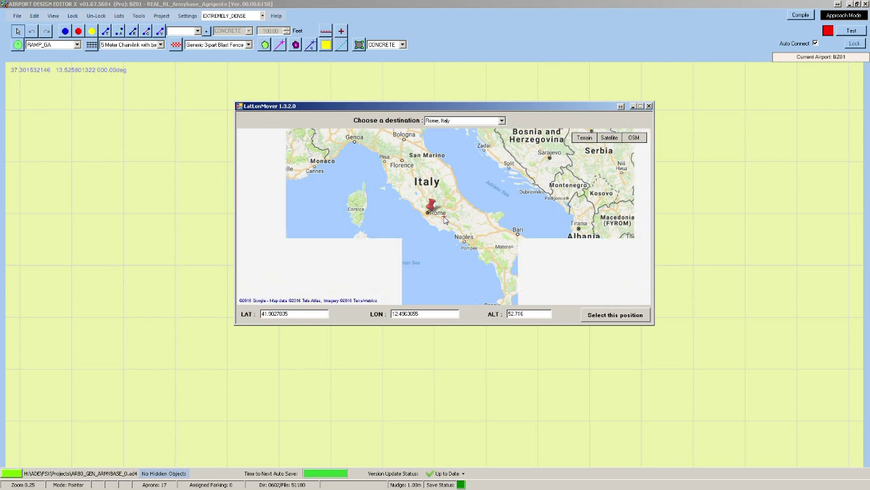
{"action": "left_click_drag", "start_coordinate": [454, 230], "coordinate": [461, 188]}
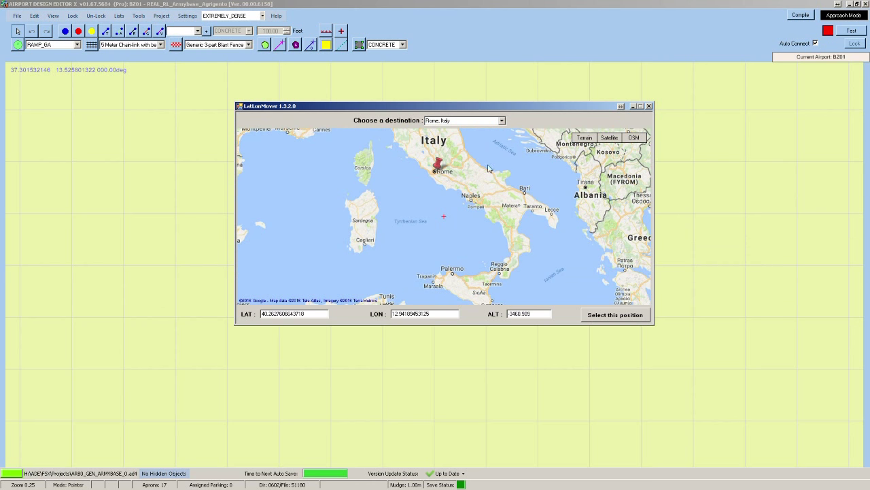
{"action": "scroll", "coordinate": [457, 265], "scroll_direction": "up", "scroll_amount": 1}
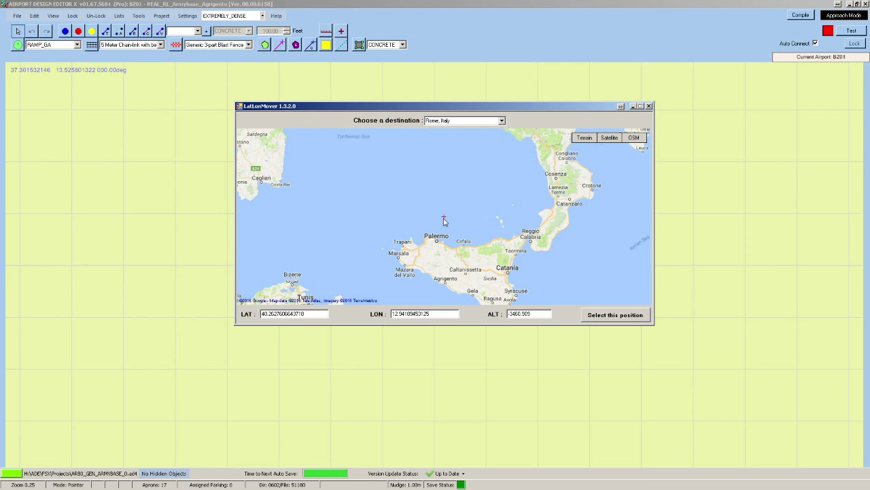
{"action": "left_click_drag", "start_coordinate": [446, 257], "coordinate": [462, 232]}
{"action": "scroll", "coordinate": [465, 242], "scroll_direction": "up", "scroll_amount": 1}
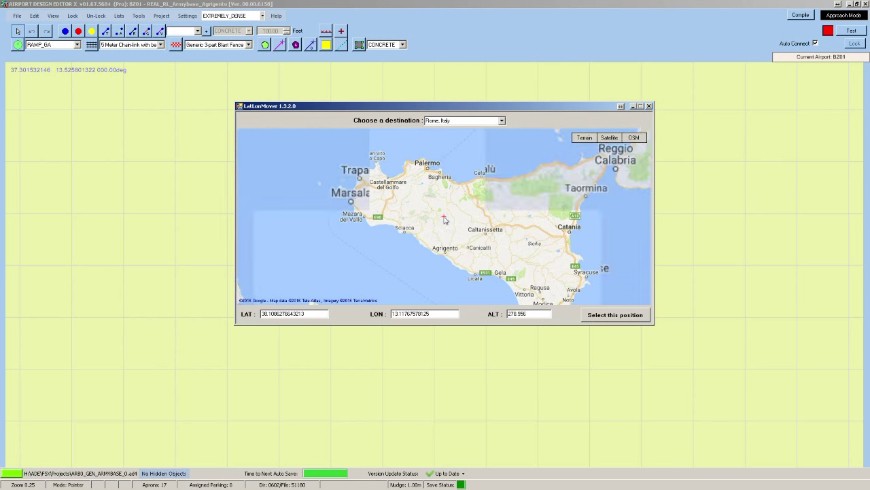
{"action": "left_click_drag", "start_coordinate": [397, 205], "coordinate": [421, 208]}
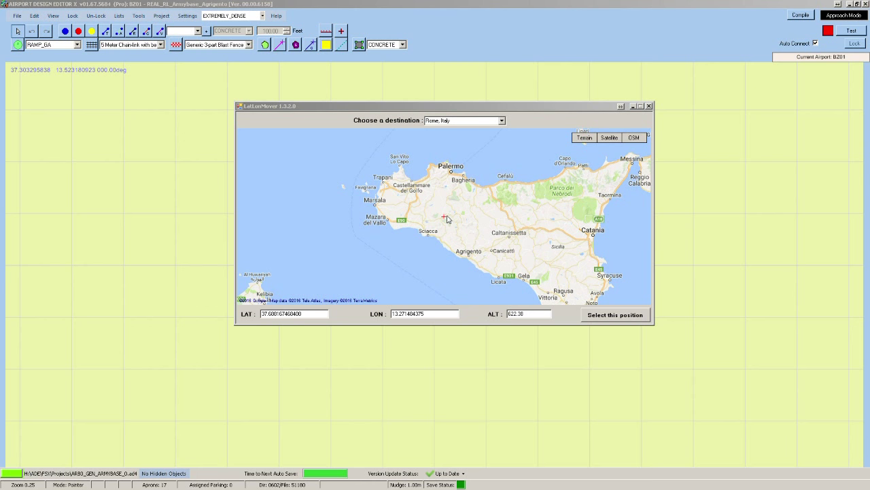
{"action": "left_click_drag", "start_coordinate": [464, 238], "coordinate": [515, 233]}
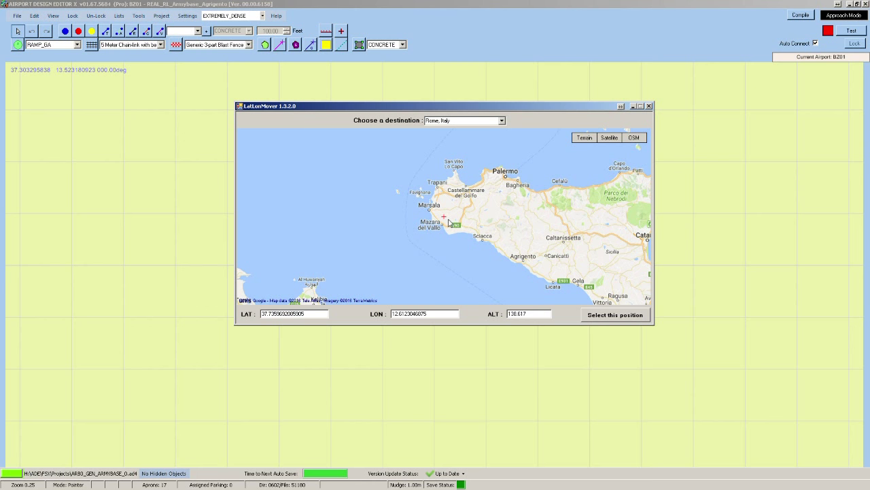
{"action": "scroll", "coordinate": [443, 220], "scroll_direction": "up", "scroll_amount": 1}
{"action": "scroll", "coordinate": [445, 220], "scroll_direction": "up", "scroll_amount": 1}
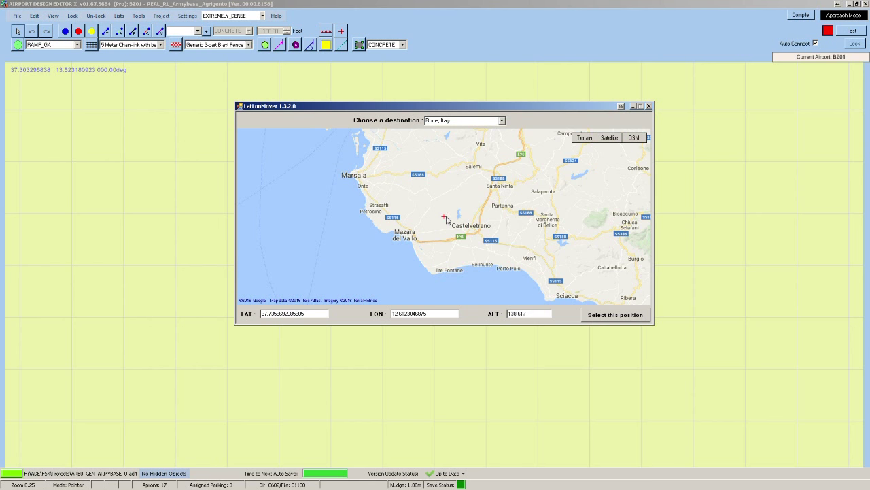
{"action": "left_click_drag", "start_coordinate": [463, 221], "coordinate": [478, 221]}
{"action": "scroll", "coordinate": [475, 224], "scroll_direction": "up", "scroll_amount": 1}
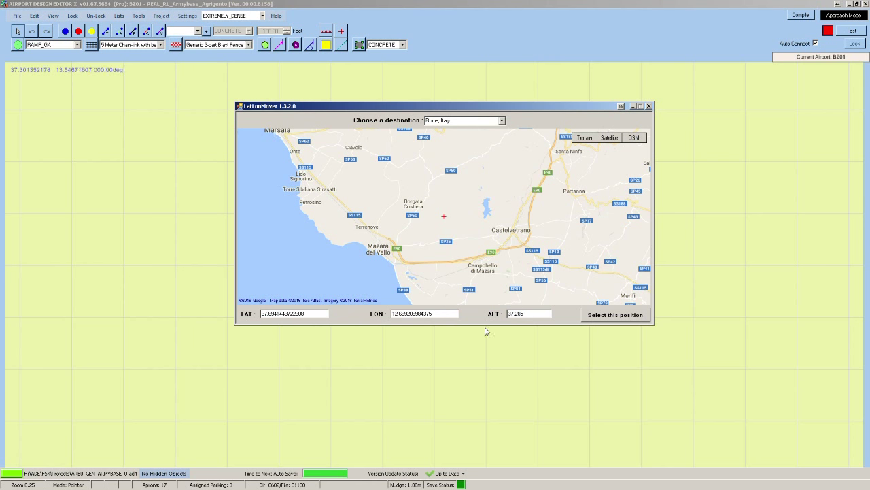
{"action": "left_click", "coordinate": [611, 317]}
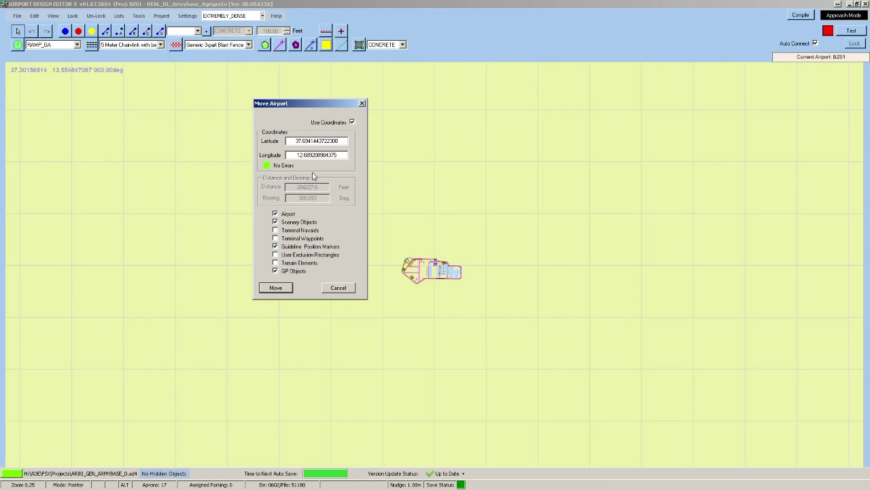
Step: Include terminal navaids, terminal waypoints, user exclusion rectangles and terrain elements in the airport move, run it and accept the save notice
{"action": "left_click", "coordinate": [275, 229]}
{"action": "left_click", "coordinate": [275, 238]}
{"action": "left_click", "coordinate": [276, 254]}
{"action": "left_click", "coordinate": [276, 288]}
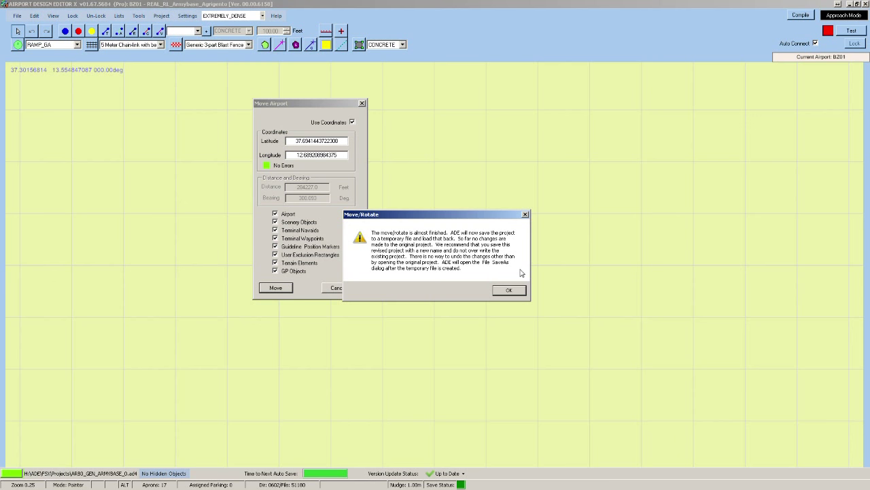
{"action": "left_click", "coordinate": [517, 293]}
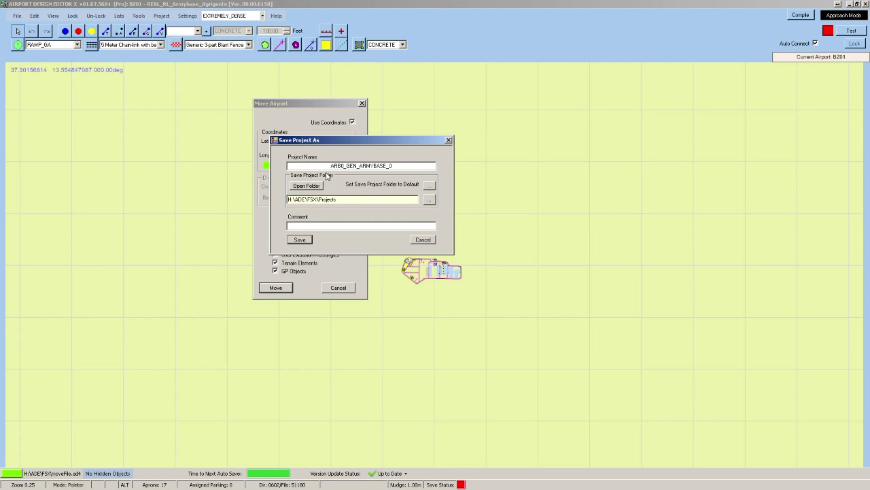
Step: Save the moved project as ARB0_GEN_ARMYBASE_0 in H:\ADE\FSX\Projects, replacing the existing file
{"action": "left_click", "coordinate": [304, 240]}
{"action": "left_click", "coordinate": [306, 241]}
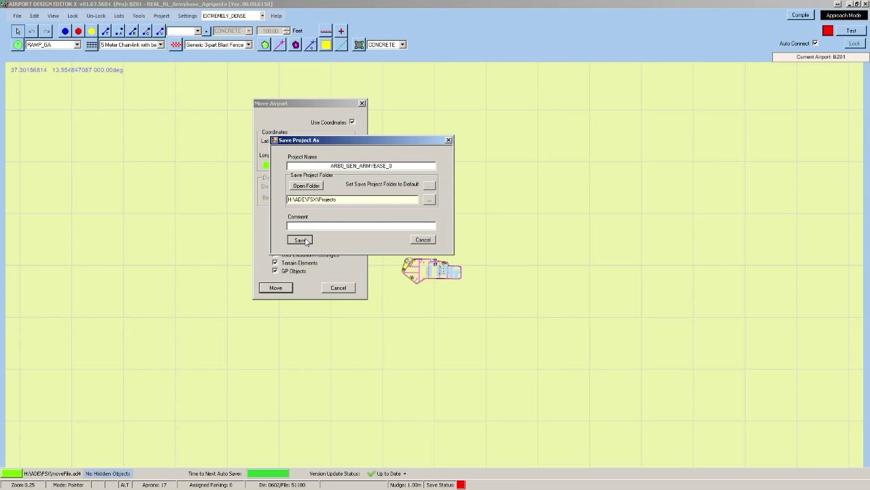
{"action": "left_click", "coordinate": [306, 241]}
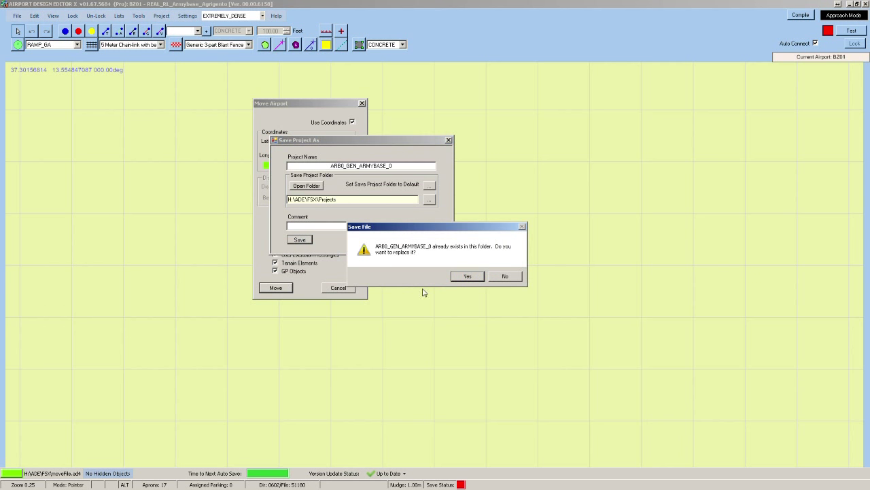
{"action": "left_click", "coordinate": [465, 280]}
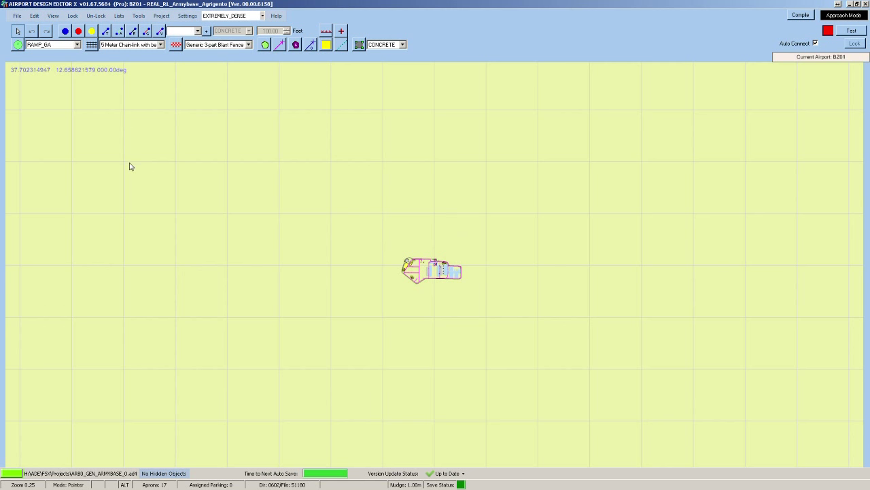
Step: Open the airport properties and set the Airport ID to BZ02
{"action": "left_click", "coordinate": [18, 15]}
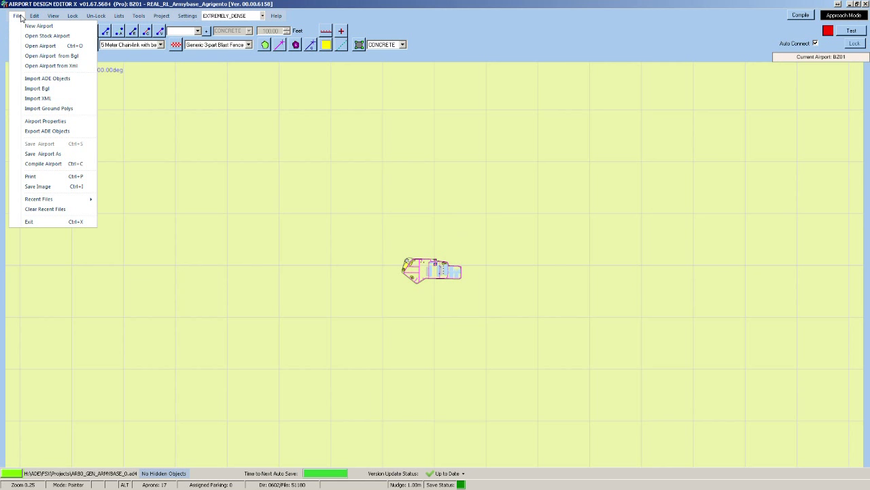
{"action": "left_click", "coordinate": [33, 123]}
{"action": "left_click_drag", "start_coordinate": [182, 57], "coordinate": [191, 80]}
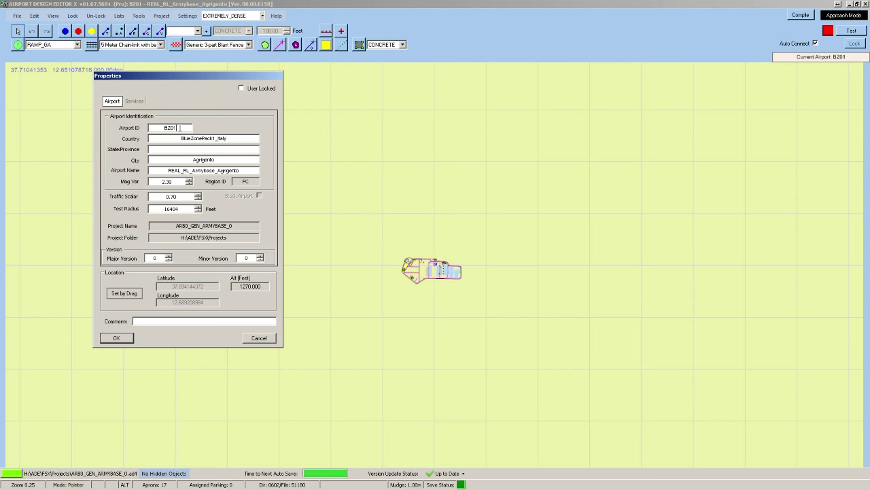
{"action": "key", "text": "BackSpace"}
{"action": "type", "text": "2"}
Step: Check the Country entry and set the airport's City to Marsala
{"action": "left_click_drag", "start_coordinate": [201, 79], "coordinate": [272, 87]}
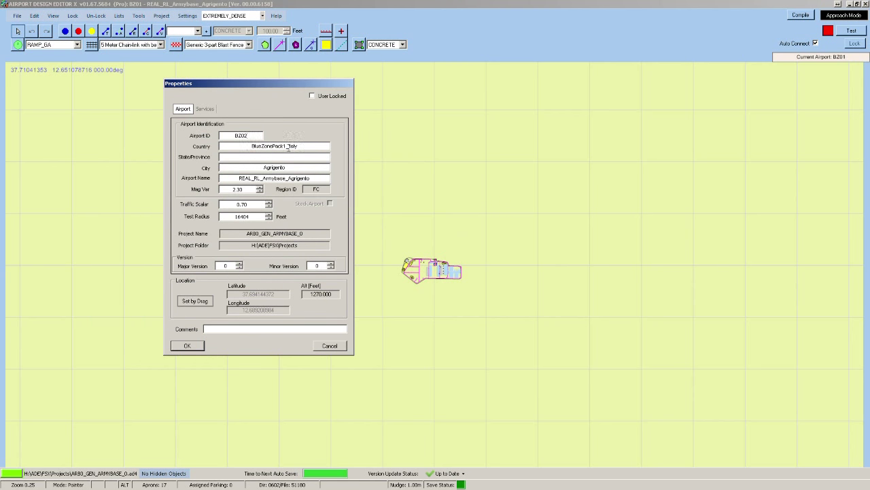
{"action": "left_click", "coordinate": [253, 147]}
{"action": "left_click_drag", "start_coordinate": [288, 146], "coordinate": [303, 145]}
{"action": "left_click", "coordinate": [293, 167]}
{"action": "left_click_drag", "start_coordinate": [263, 166], "coordinate": [286, 167]}
{"action": "type", "text": "Marsala"}
Step: Remove "Armybase_Agrigento" from the Airport Name, keeping the REAL_RL_ prefix
{"action": "left_click_drag", "start_coordinate": [315, 178], "coordinate": [268, 178]}
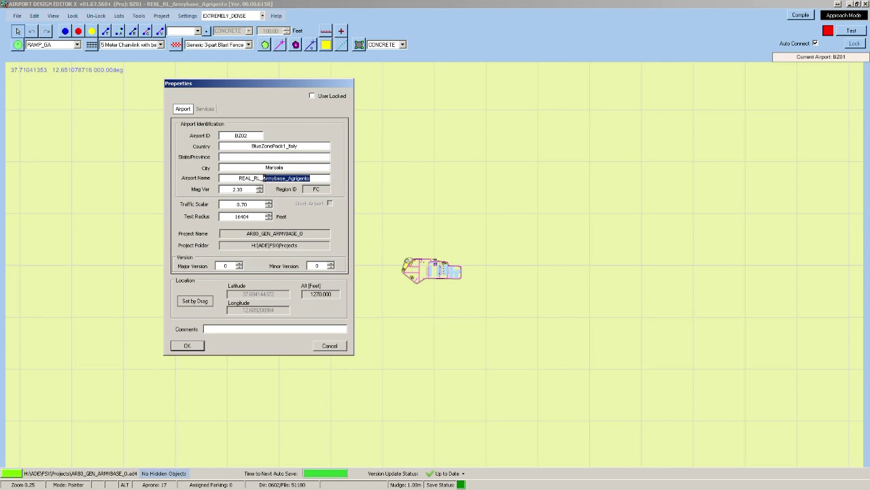
{"action": "key", "text": "BackSpace"}
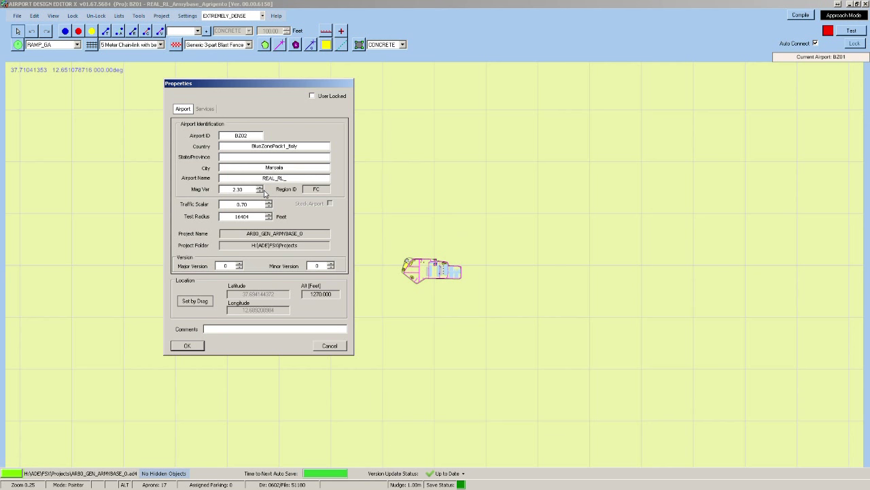